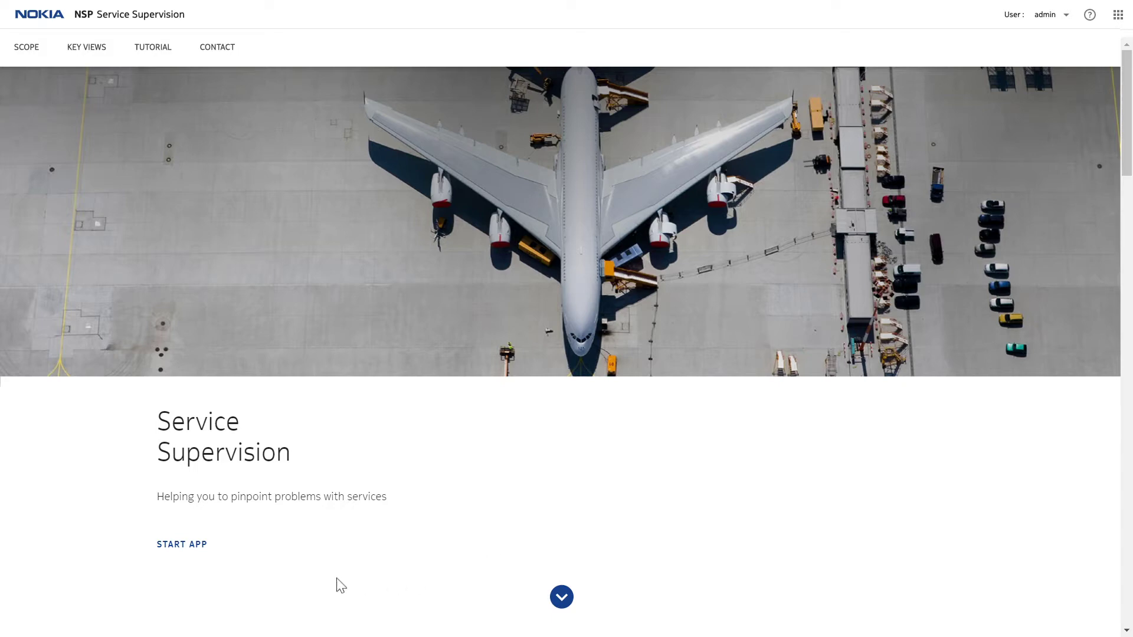
# Launch Service Supervision, open the telecommunications group's 12 affected VPRN services, and check the view options.
pyautogui.click(176, 545)
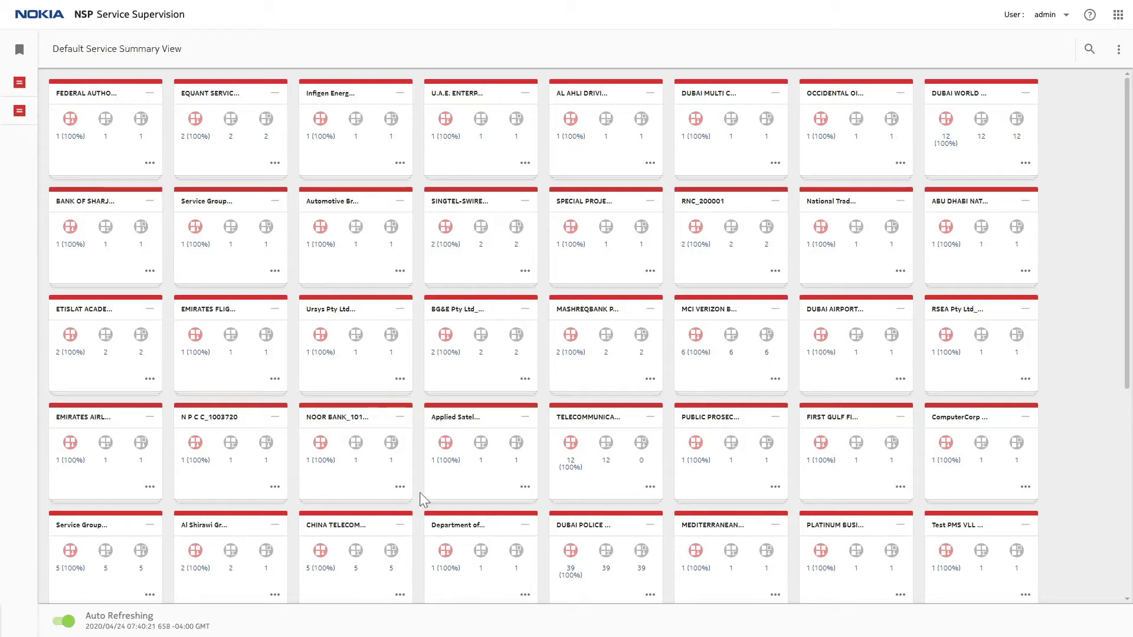
pyautogui.click(600, 458)
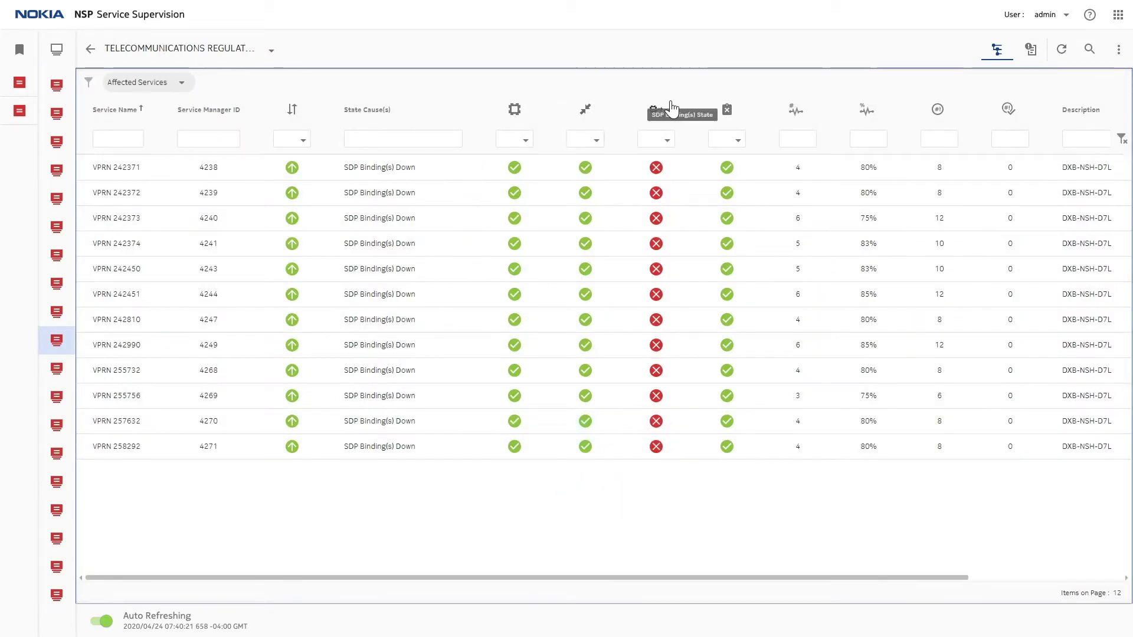
pyautogui.click(1120, 170)
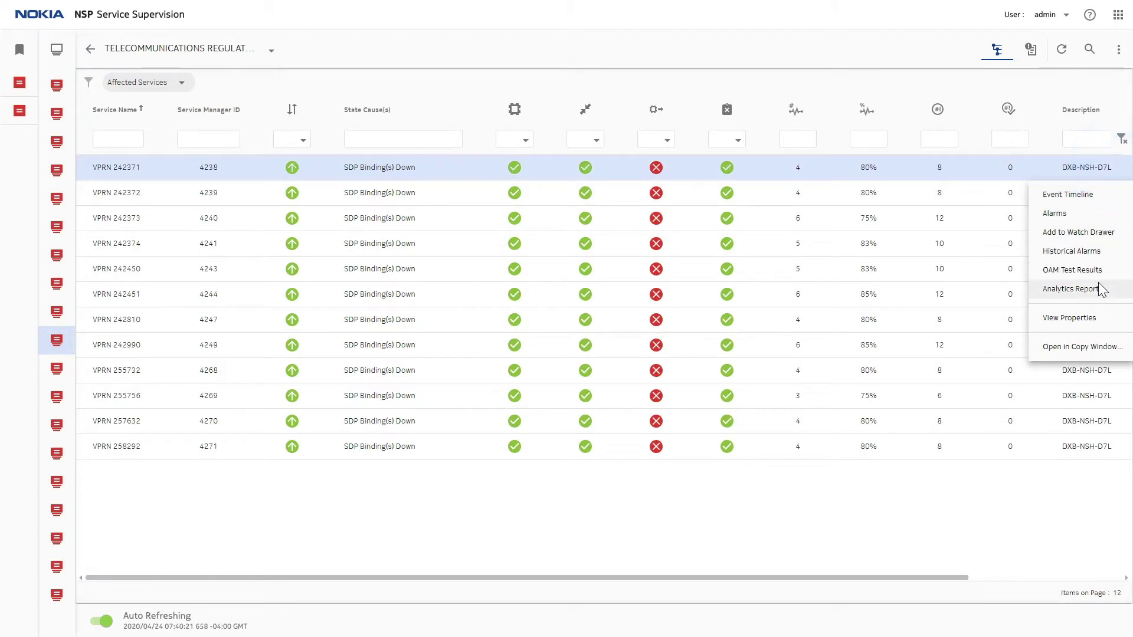
pyautogui.click(1117, 52)
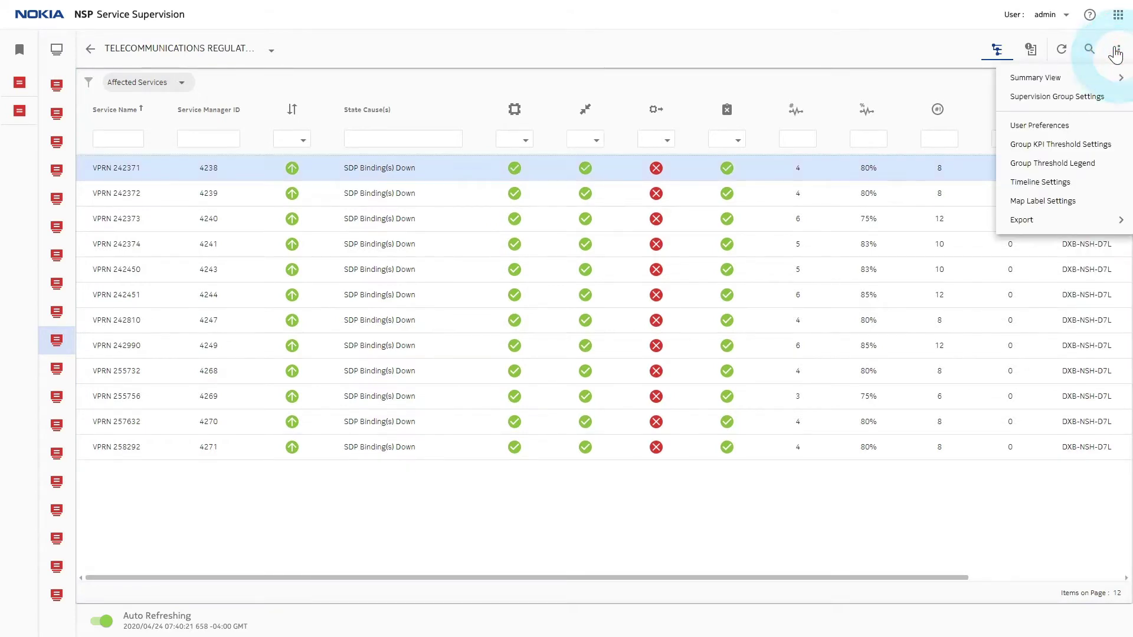
# Switch to the Summary - Regions View, where Northwest shows 14 (70%) affected services.
pyautogui.moveTo(1063, 77)
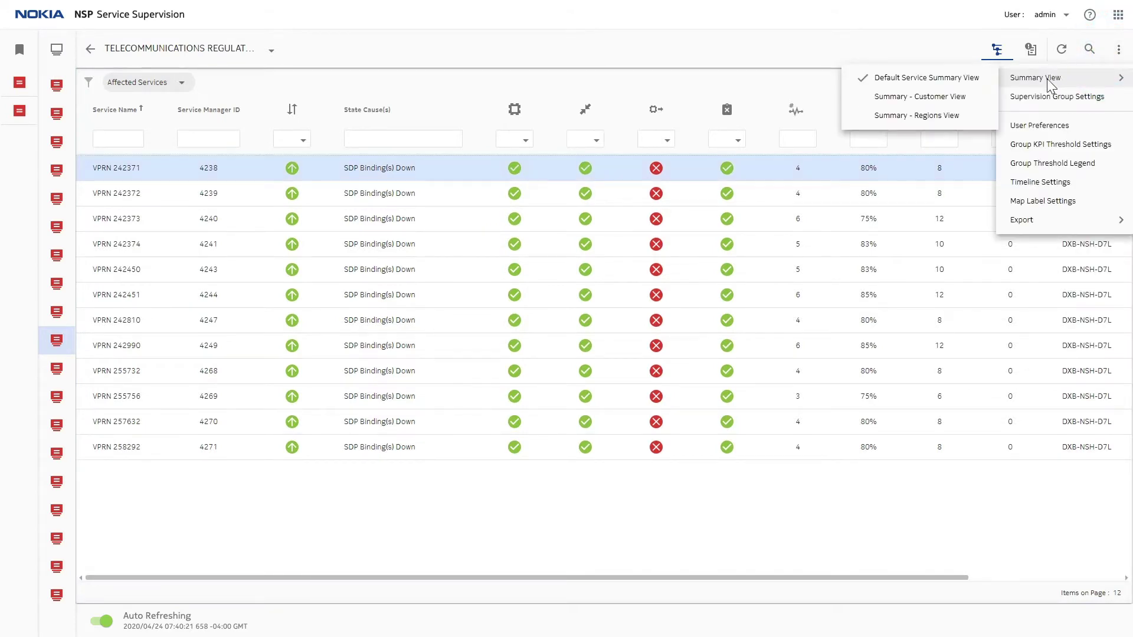
pyautogui.click(907, 115)
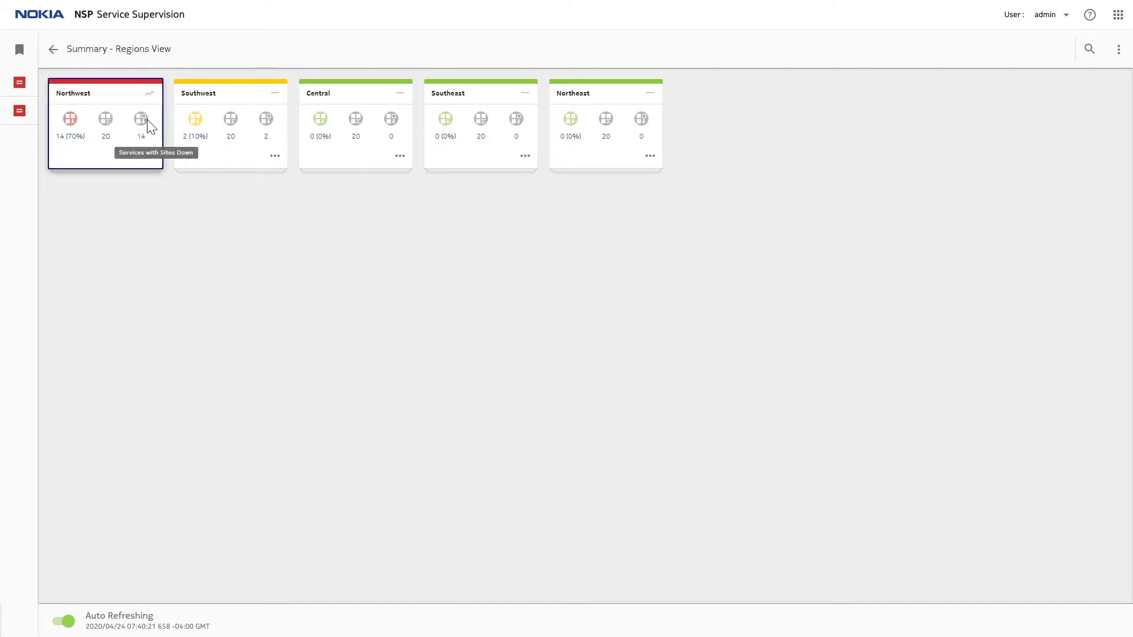
pyautogui.click(150, 156)
pyautogui.click(150, 158)
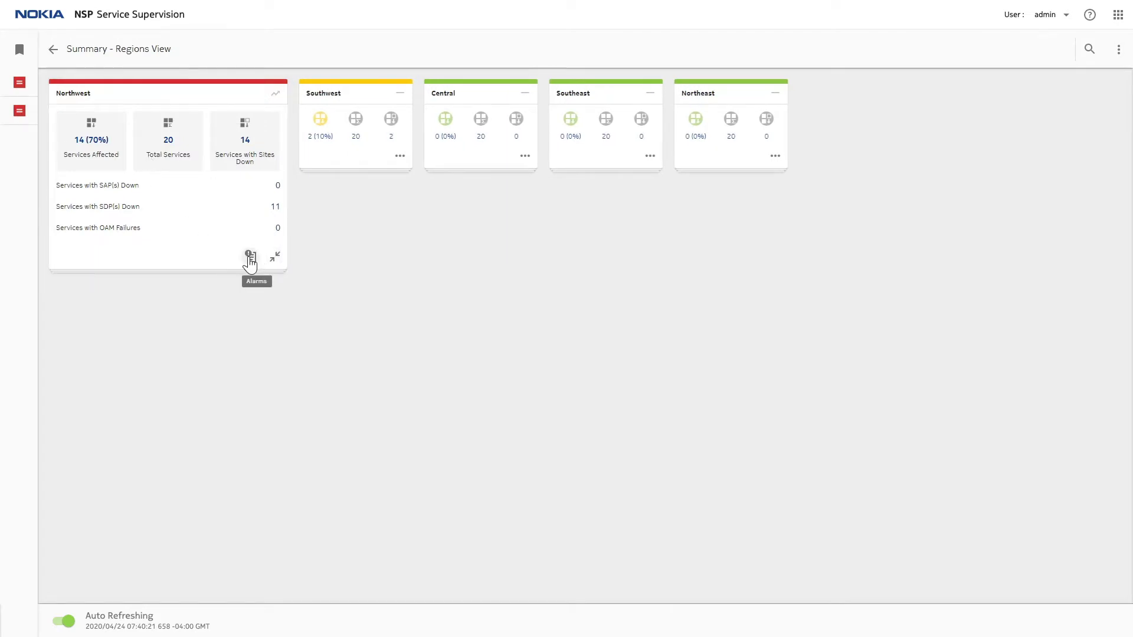
pyautogui.click(251, 258)
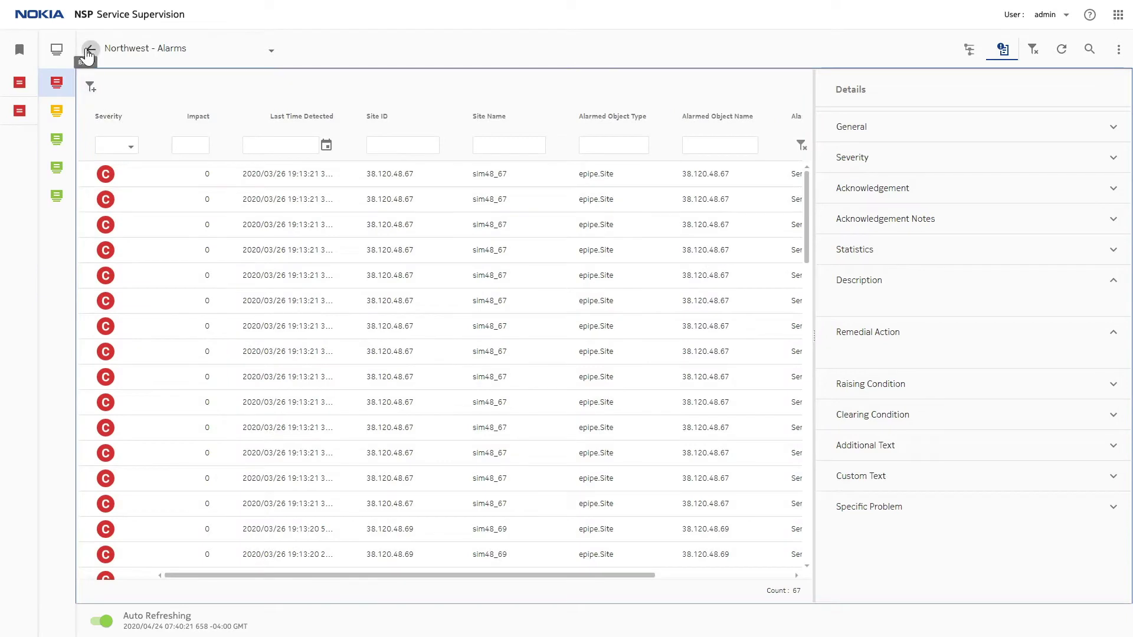
pyautogui.click(88, 50)
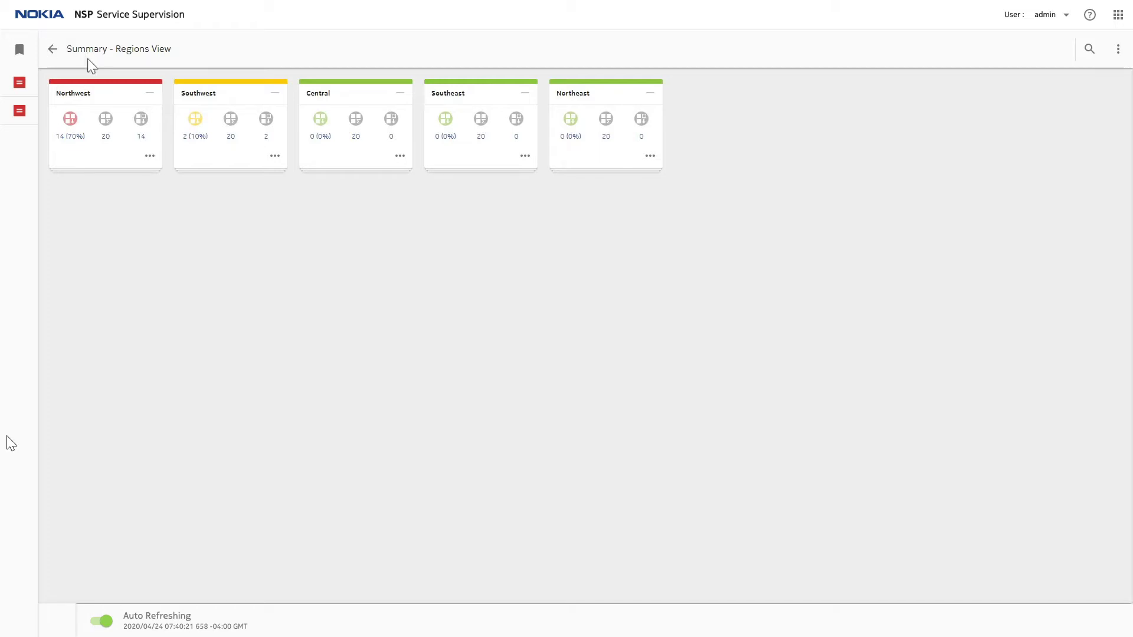
# Open the Northwest region's affected services and review the Affected Services and Up/Down/Missing filter options.
pyautogui.click(107, 100)
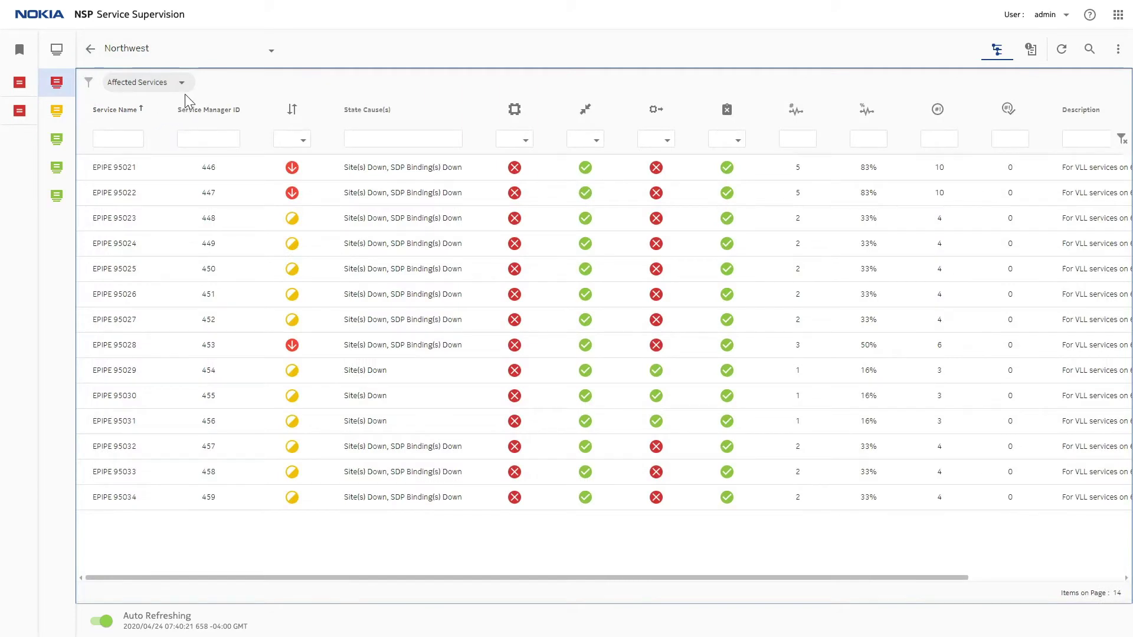
pyautogui.click(181, 83)
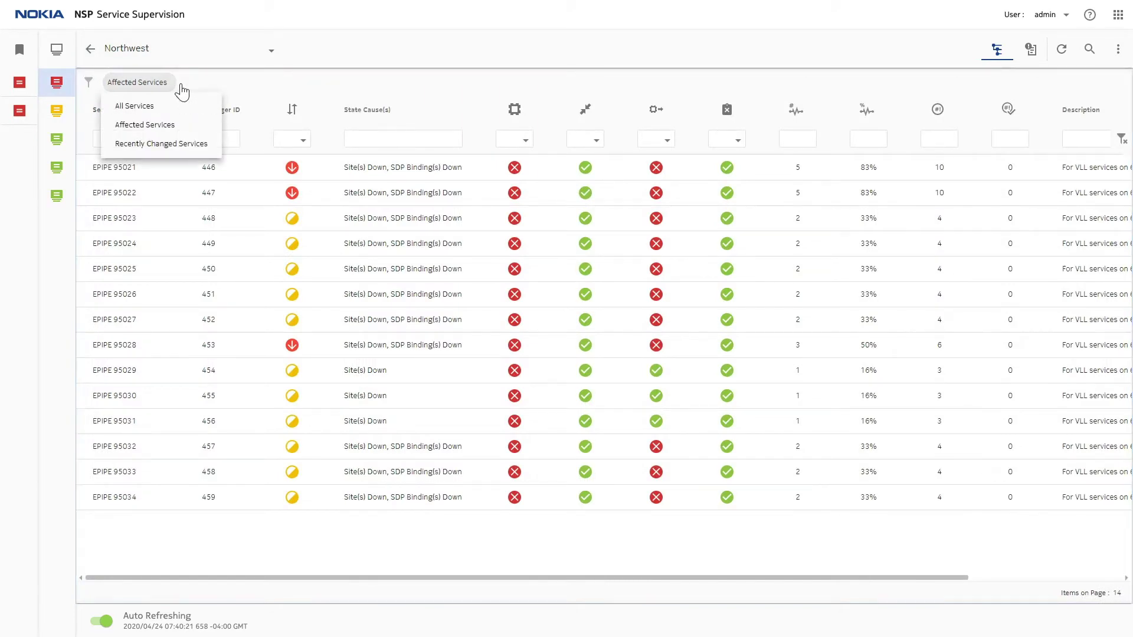
pyautogui.click(526, 142)
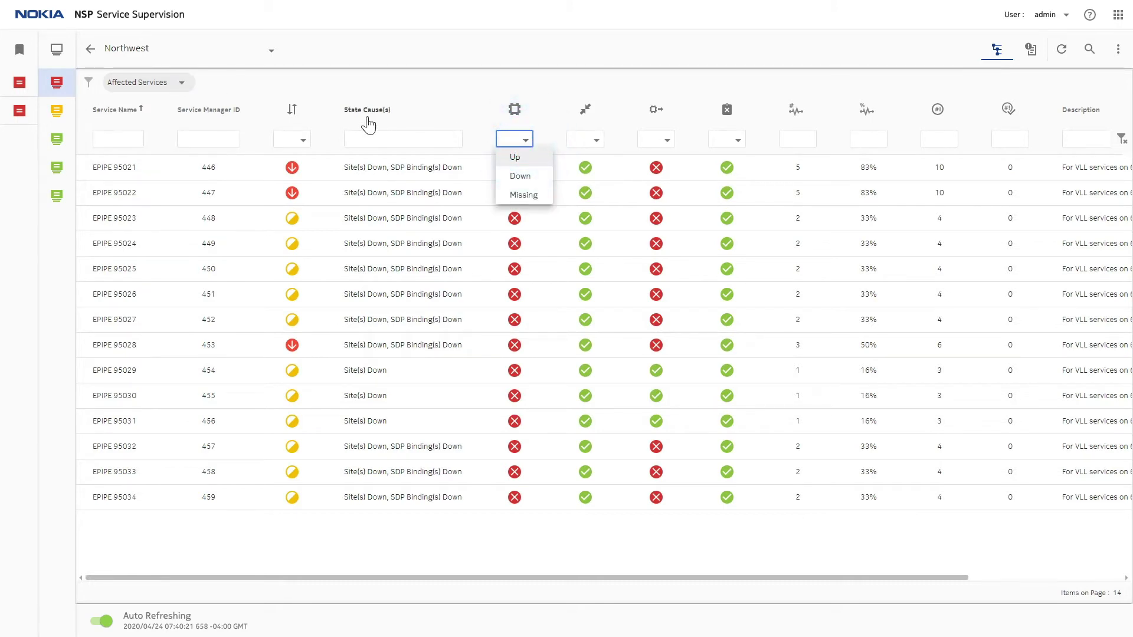
# Sort the list by state, then by service name, briefly drilling into EPIPE 95021's sites.
pyautogui.click(289, 112)
pyautogui.click(291, 113)
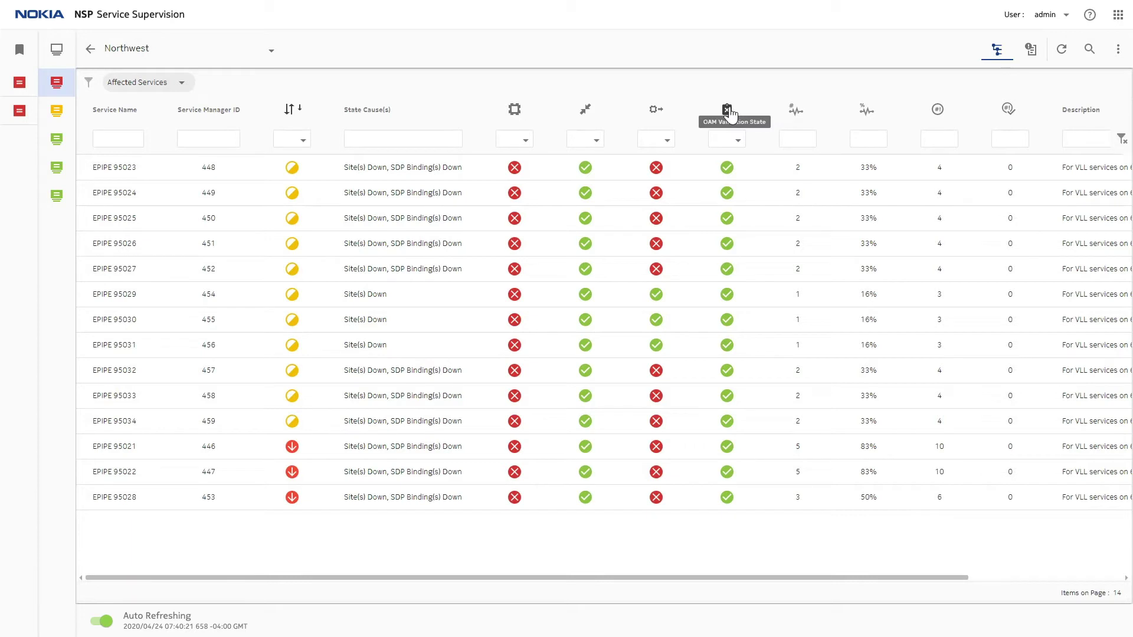
pyautogui.click(112, 113)
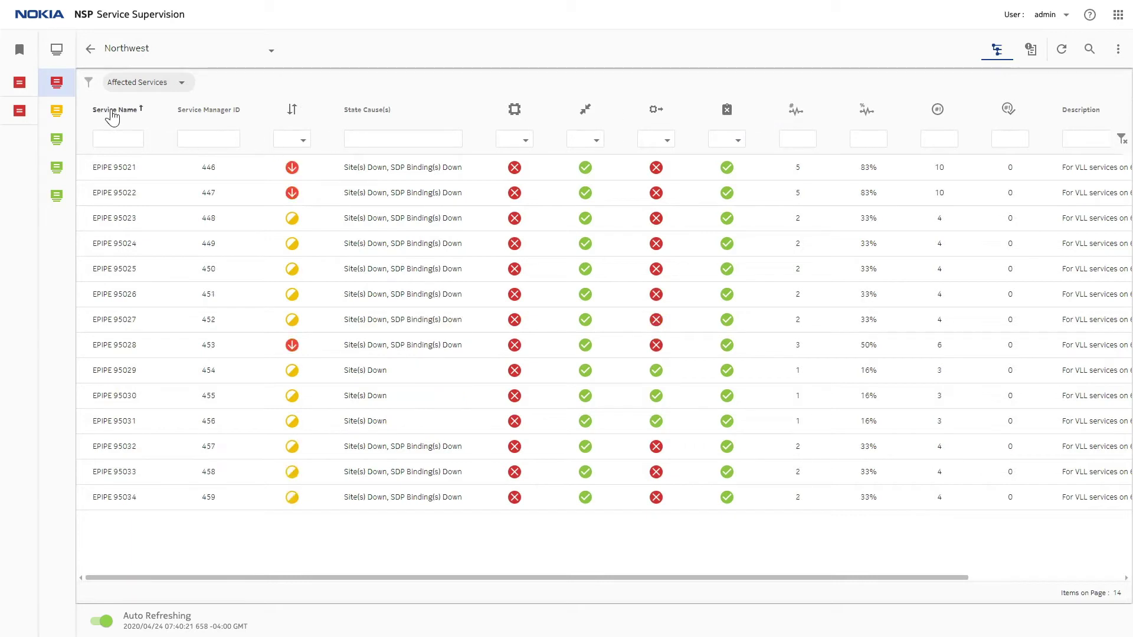
pyautogui.doubleClick(113, 173)
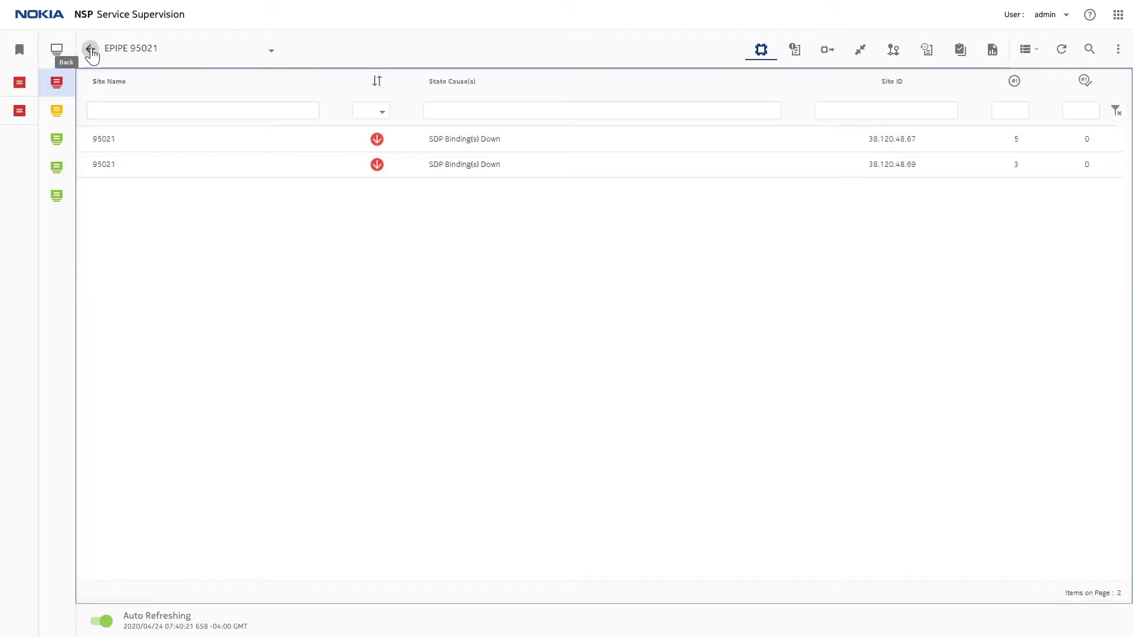
pyautogui.click(90, 49)
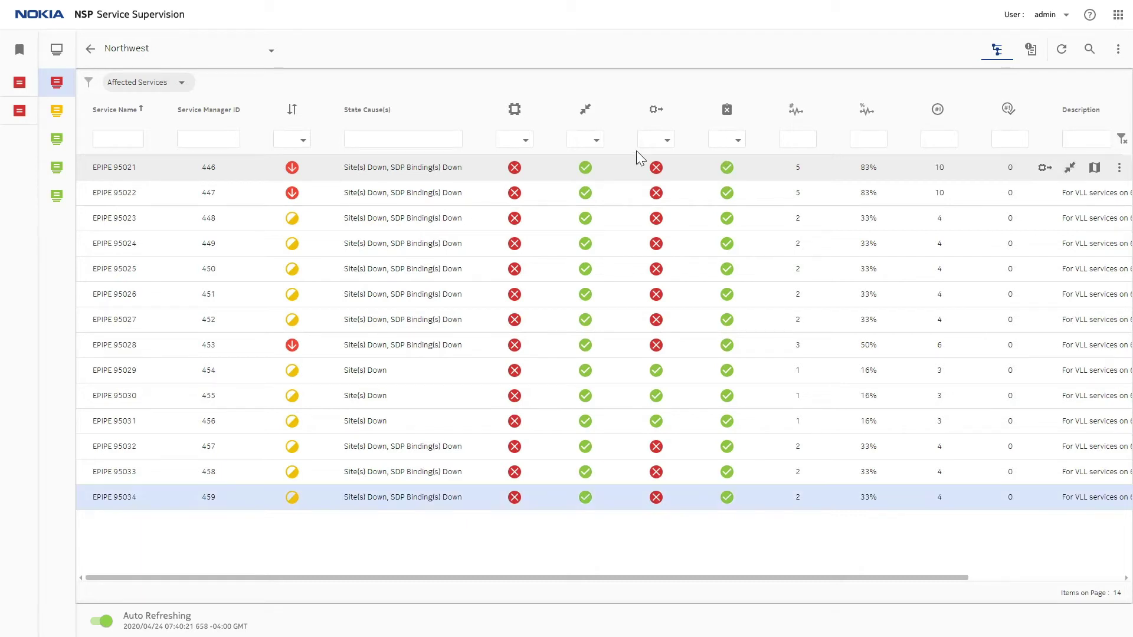
pyautogui.click(90, 48)
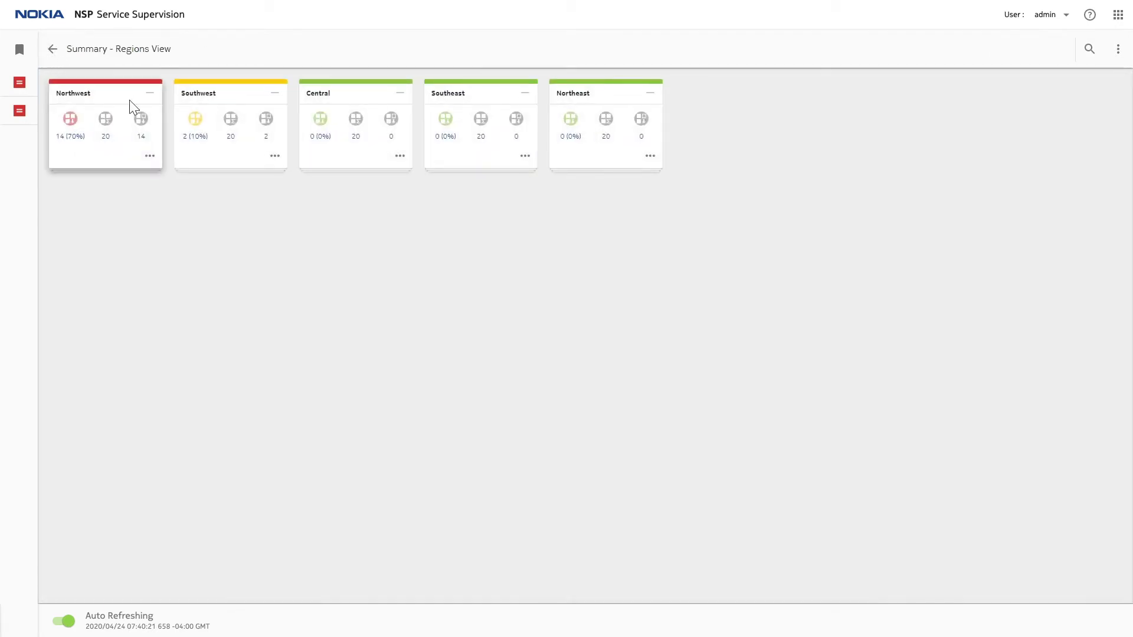
pyautogui.click(134, 106)
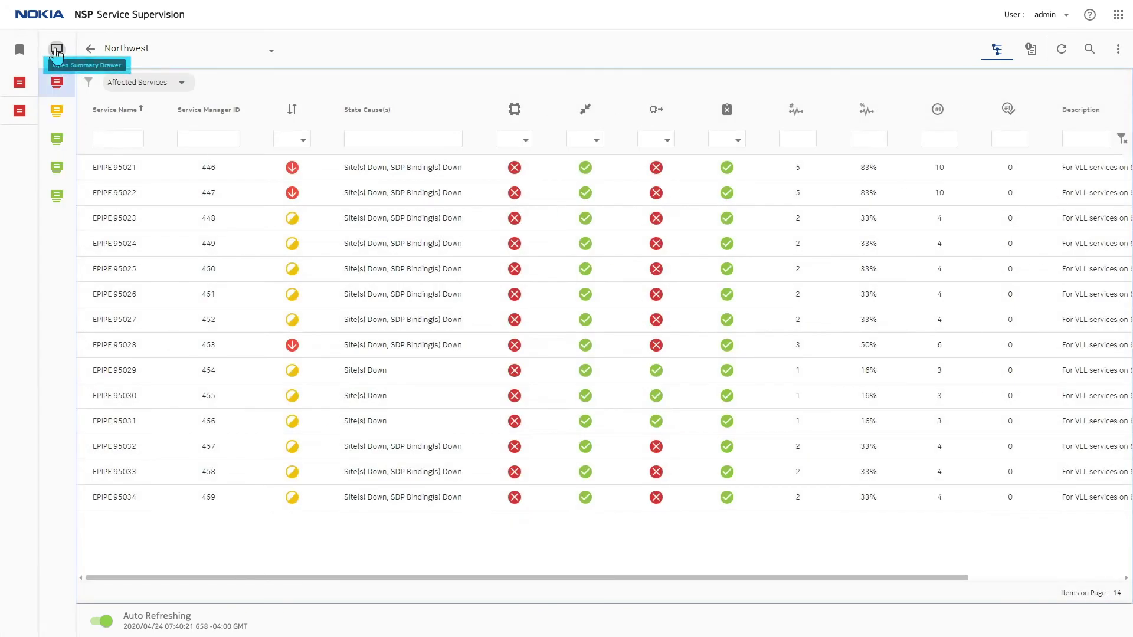
pyautogui.click(57, 52)
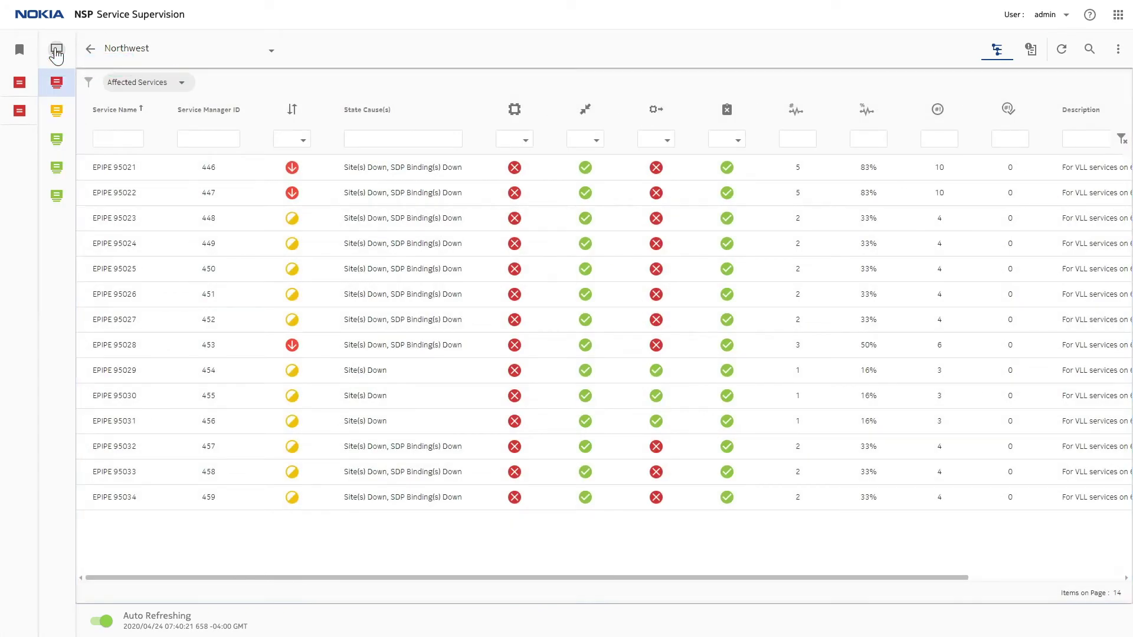
pyautogui.moveTo(159, 145)
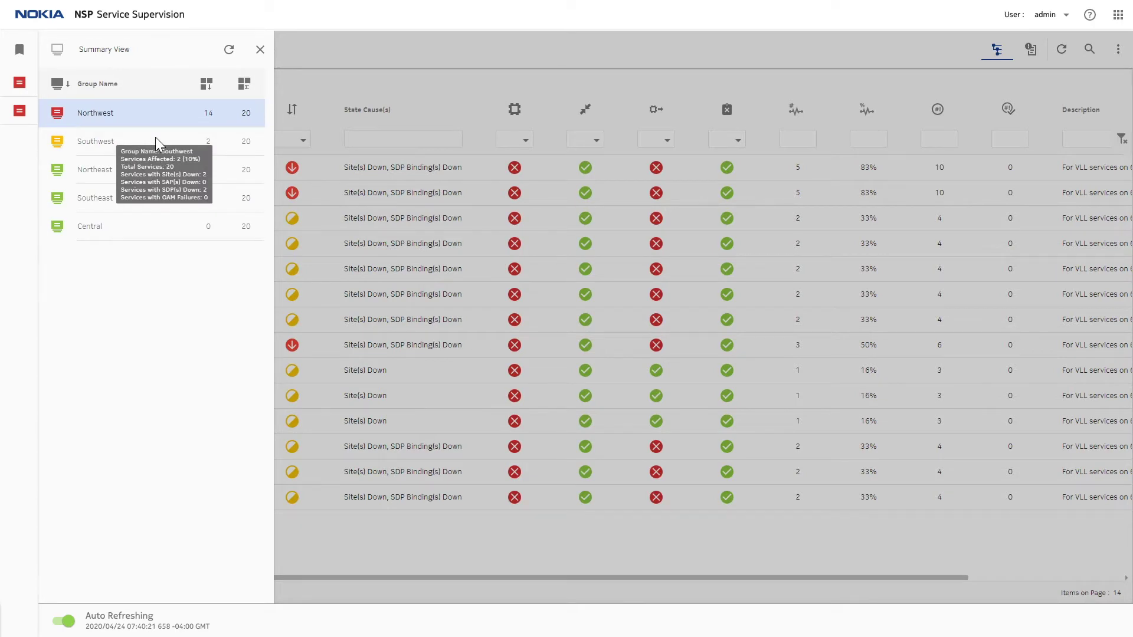
pyautogui.click(260, 50)
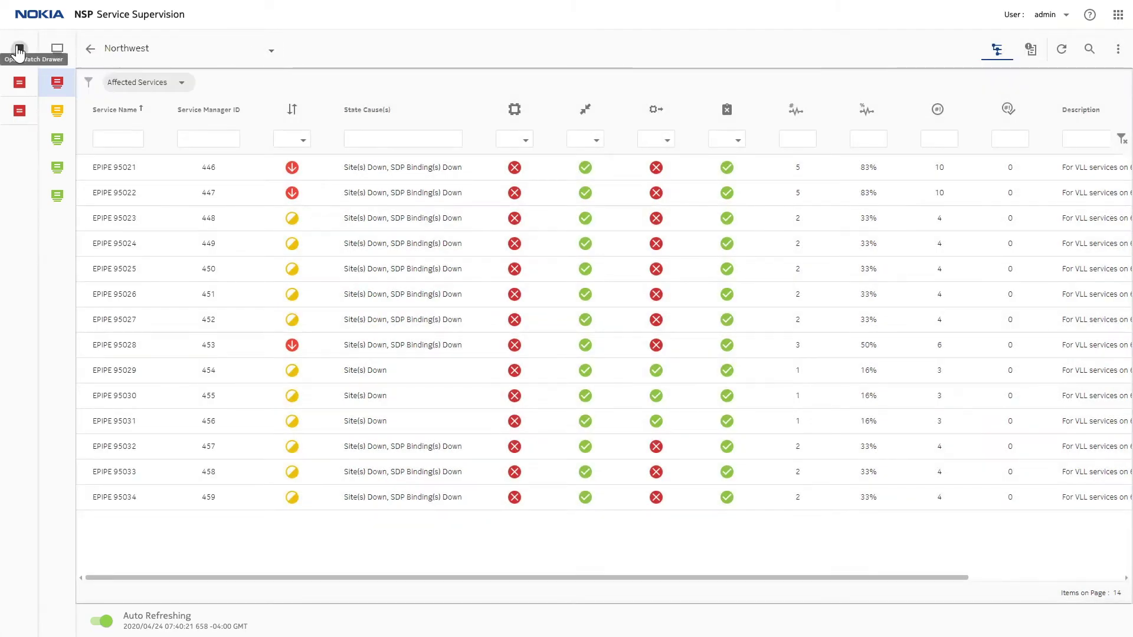
# Add EPIPE 95021 to the Watch View alongside EPIPE 90015 and 95022, then close the drawer.
pyautogui.click(19, 52)
pyautogui.click(286, 50)
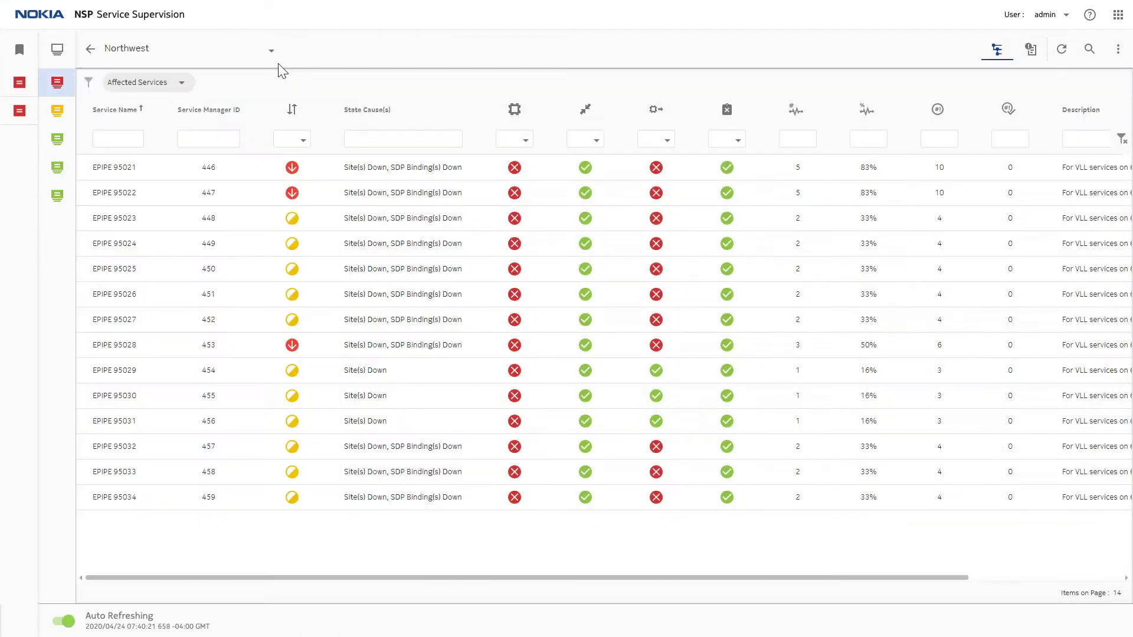
pyautogui.click(1119, 168)
pyautogui.click(1093, 231)
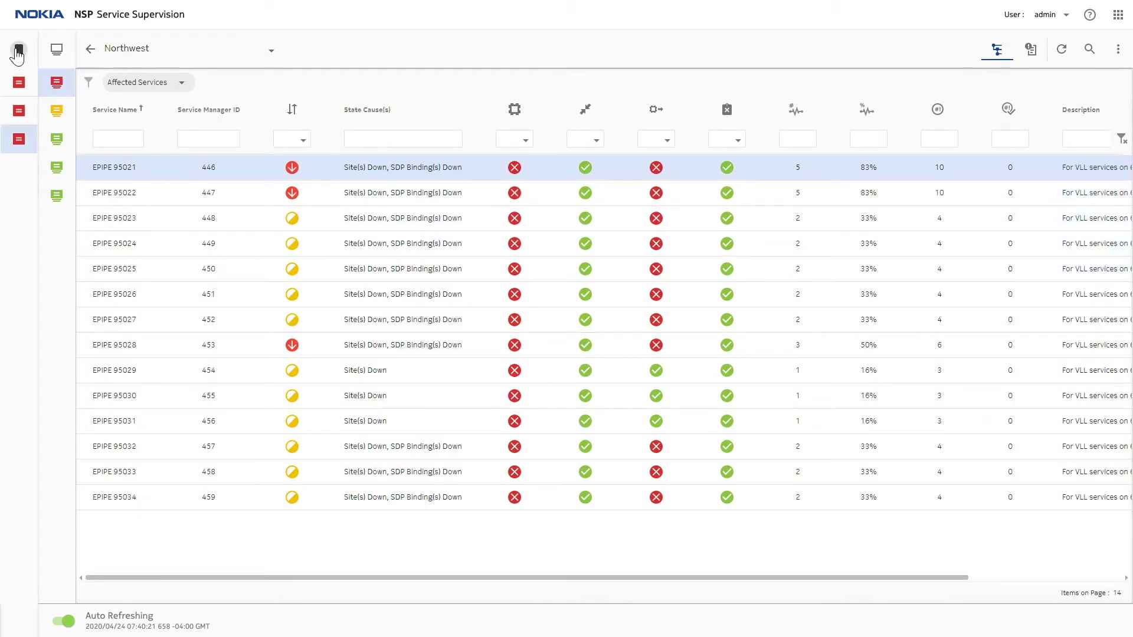
pyautogui.click(18, 52)
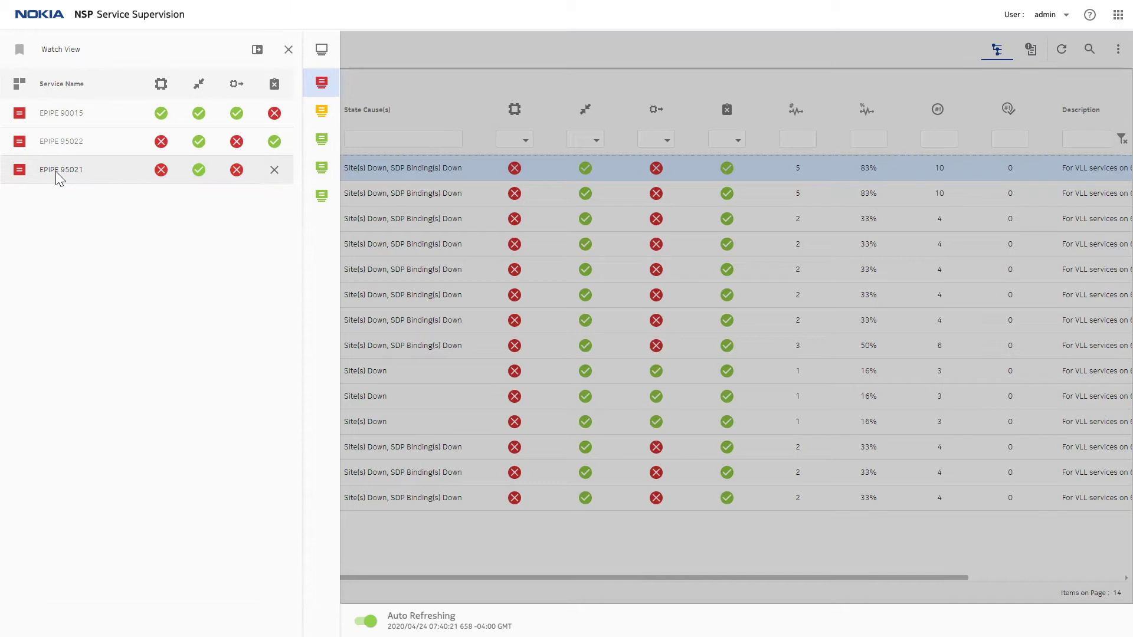
pyautogui.moveTo(108, 183)
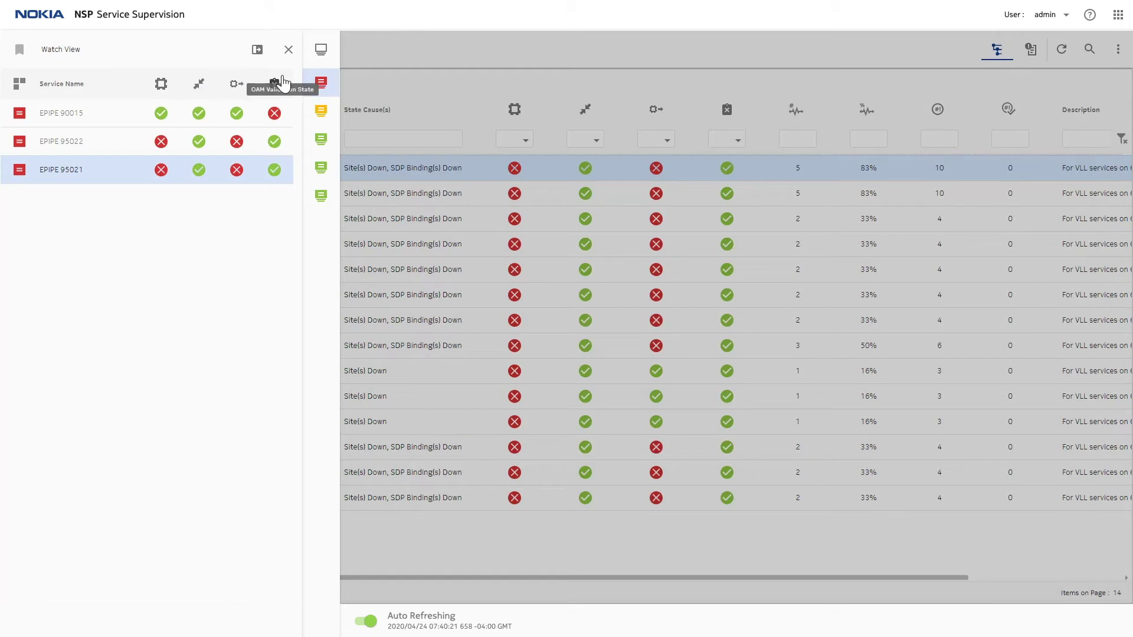
pyautogui.click(288, 49)
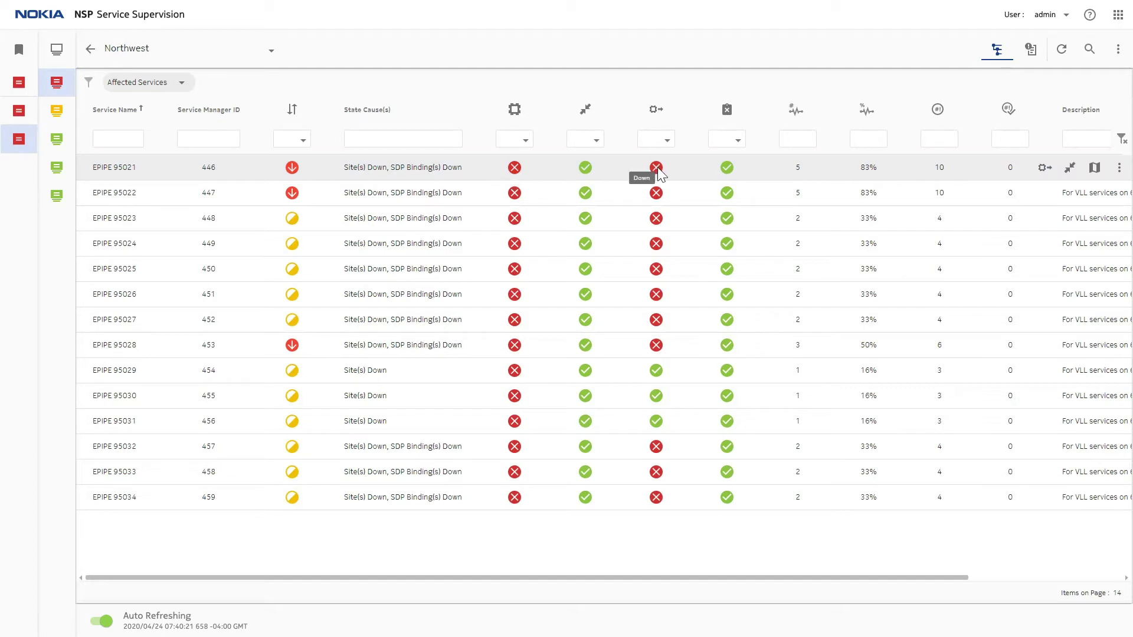
# Open the EPIPE 90015 Event Timeline and inspect its Update, OAM, Config and Alarm events.
pyautogui.click(1119, 167)
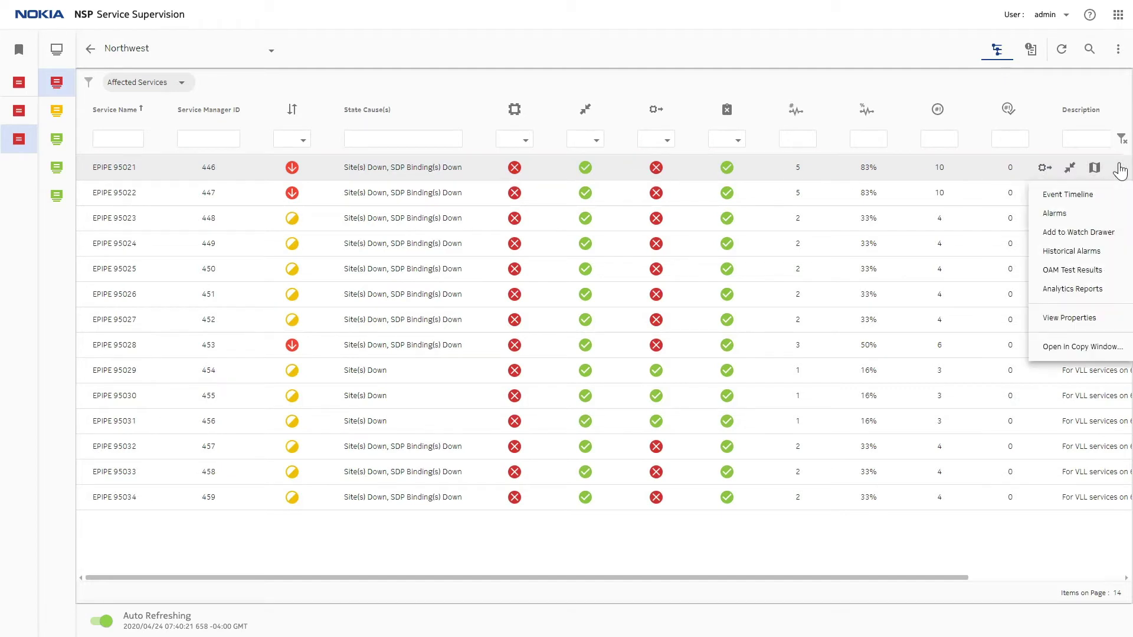
pyautogui.click(1056, 199)
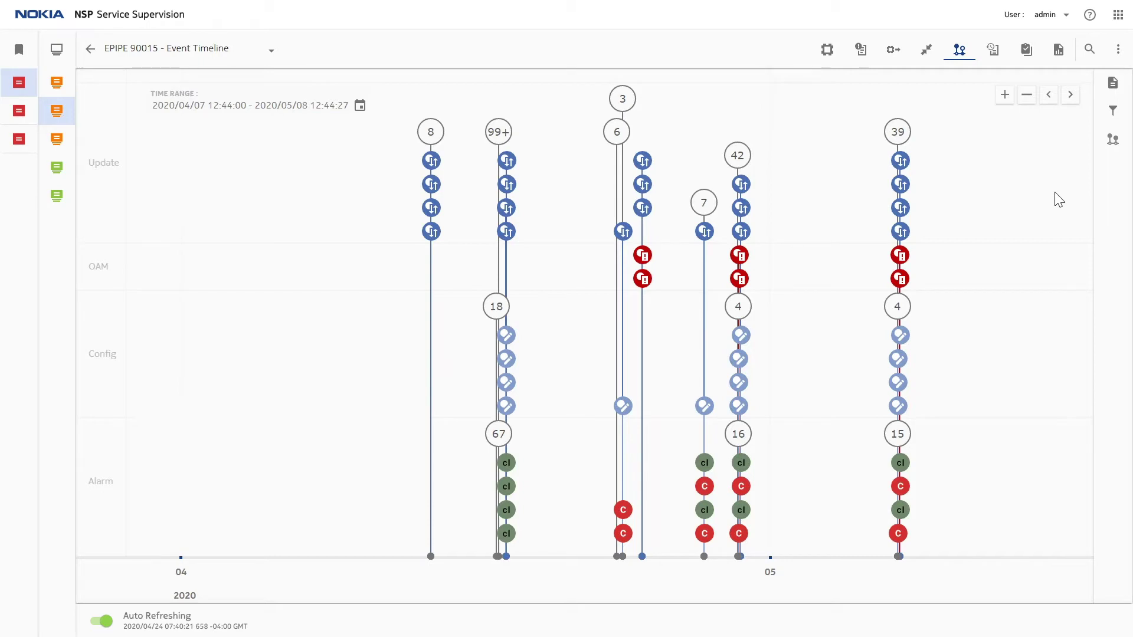
pyautogui.moveTo(618, 407)
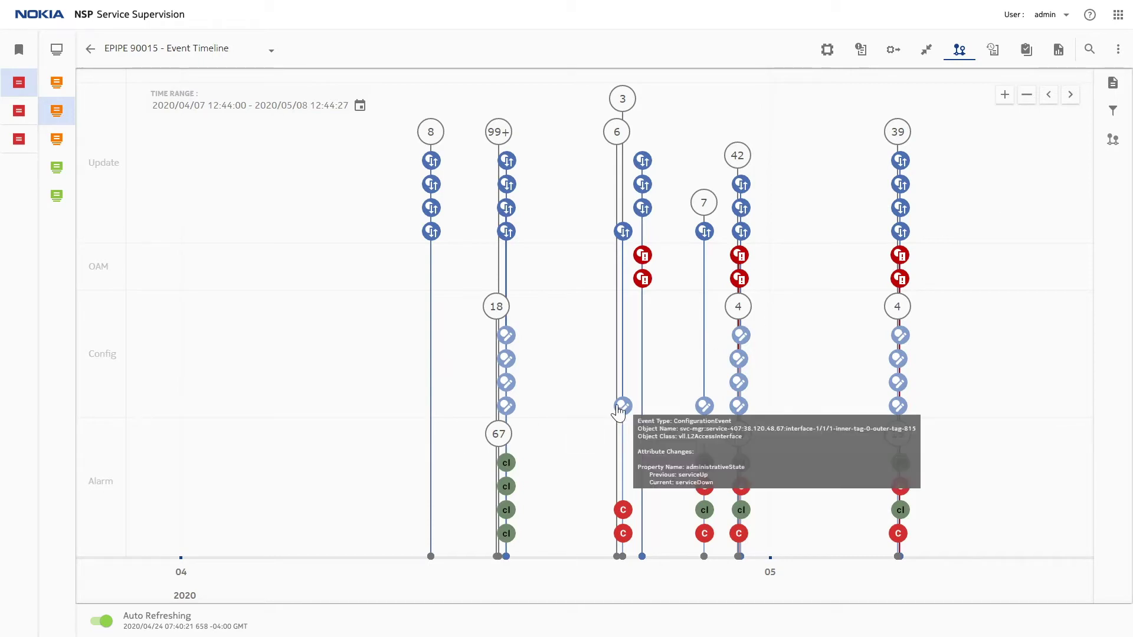
pyautogui.moveTo(625, 516)
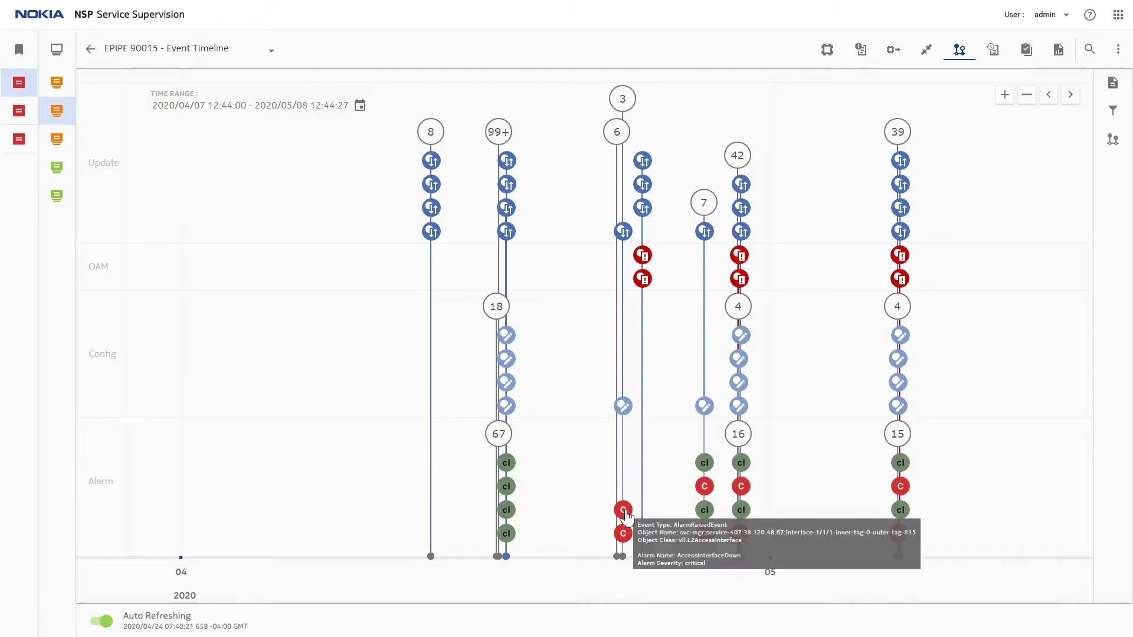
pyautogui.moveTo(645, 283)
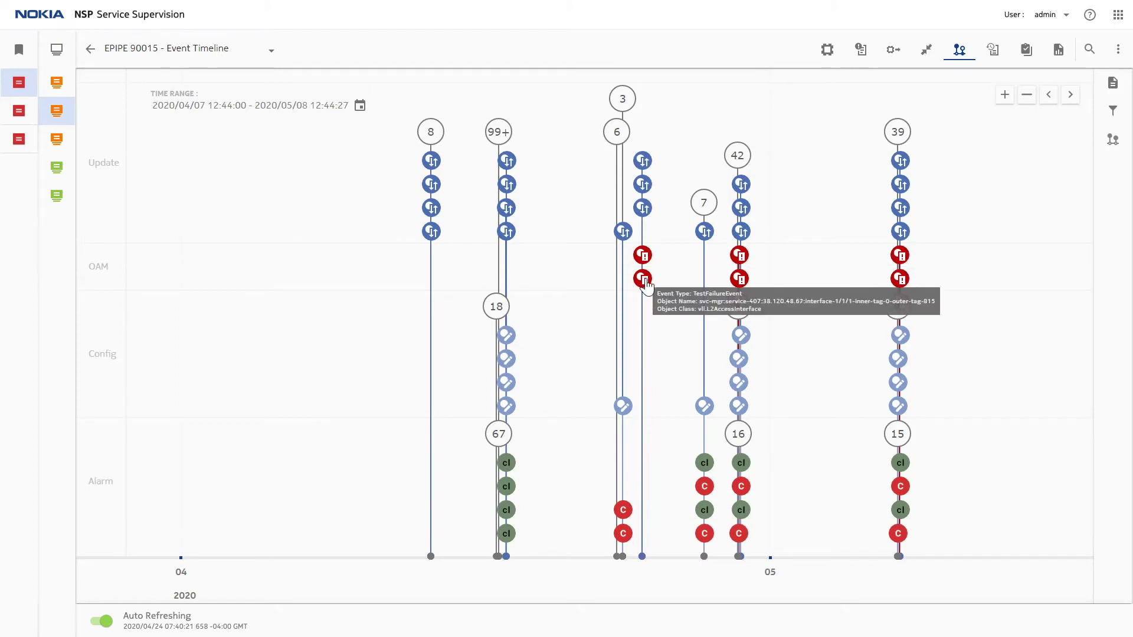
pyautogui.moveTo(642, 217)
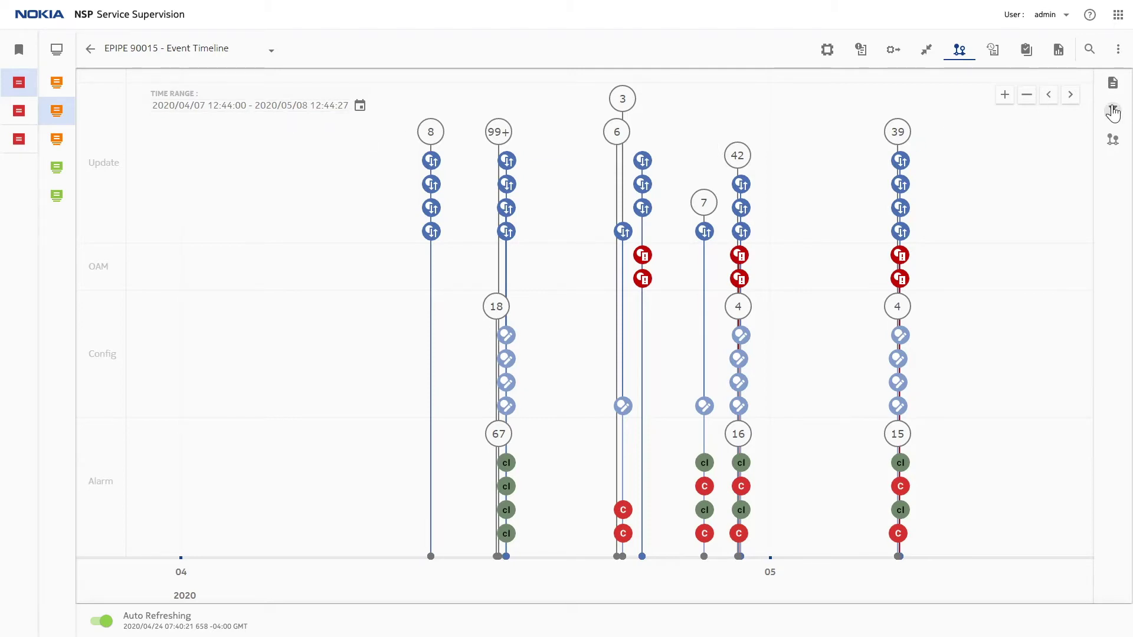
# Check the timeline's filter, date range and Pattern Finder panels unchanged, and view an update event's details.
pyautogui.click(1113, 112)
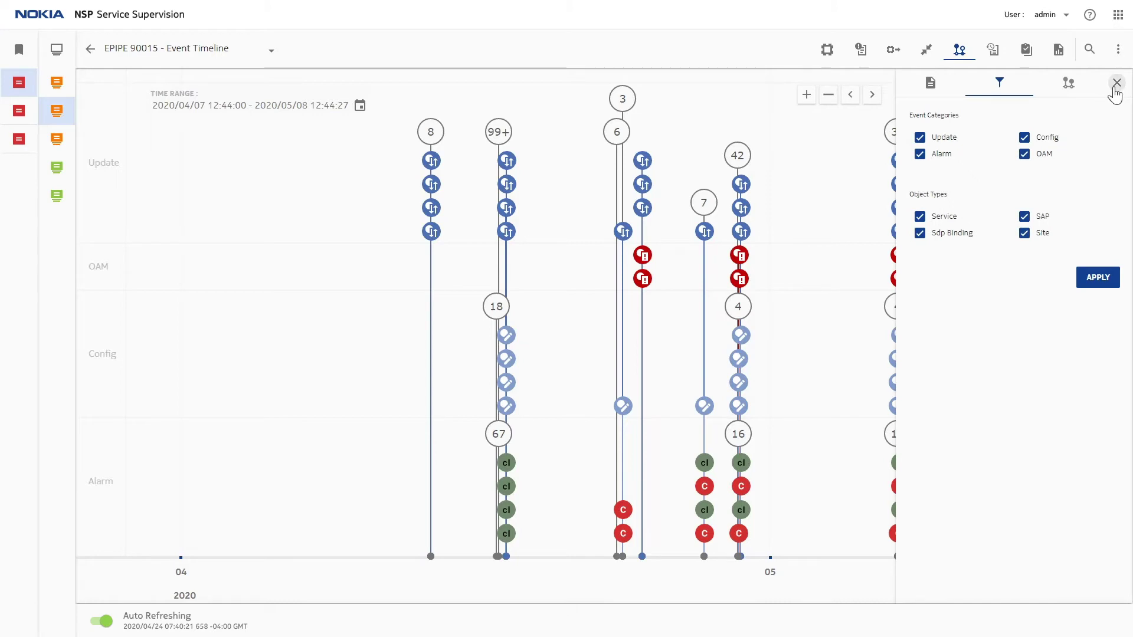
pyautogui.click(1116, 83)
pyautogui.click(360, 108)
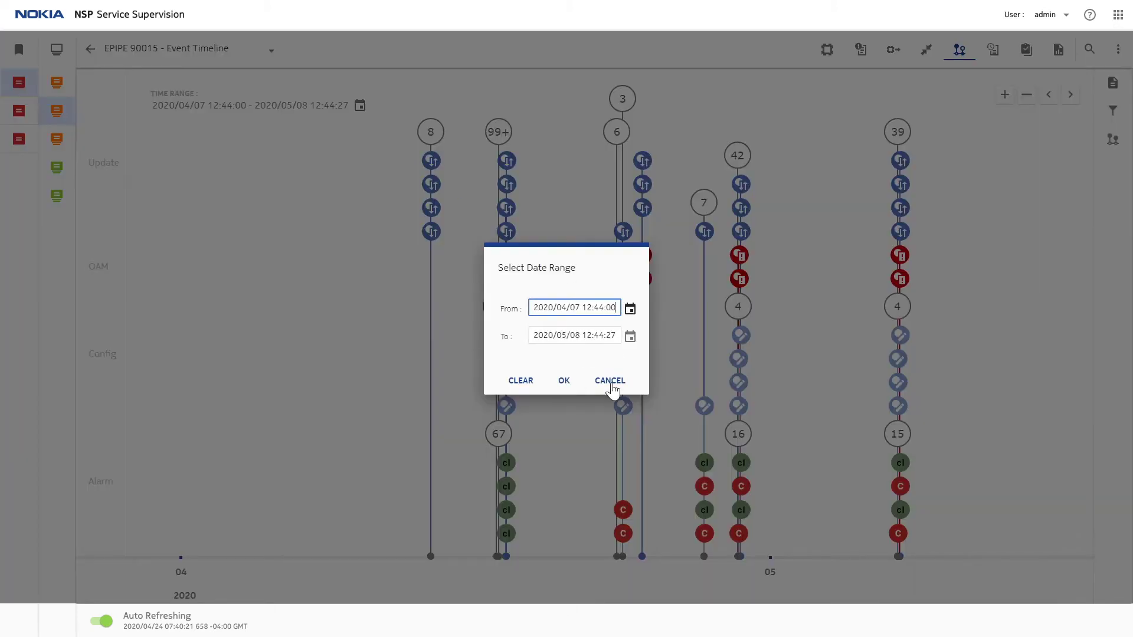
pyautogui.click(610, 381)
pyautogui.click(644, 210)
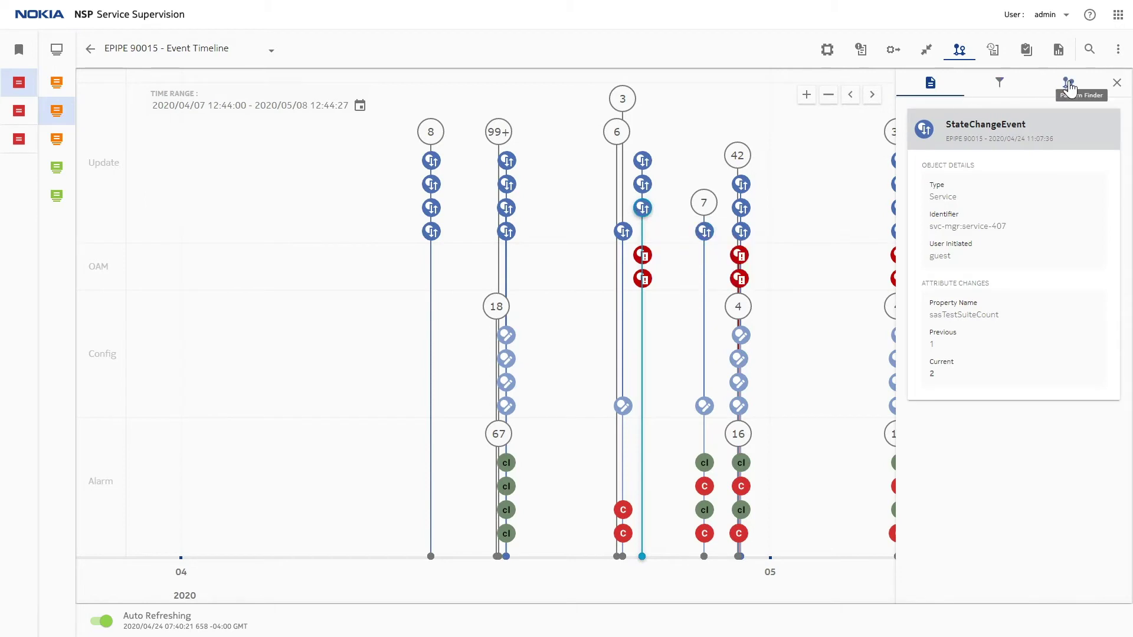
pyautogui.click(1069, 87)
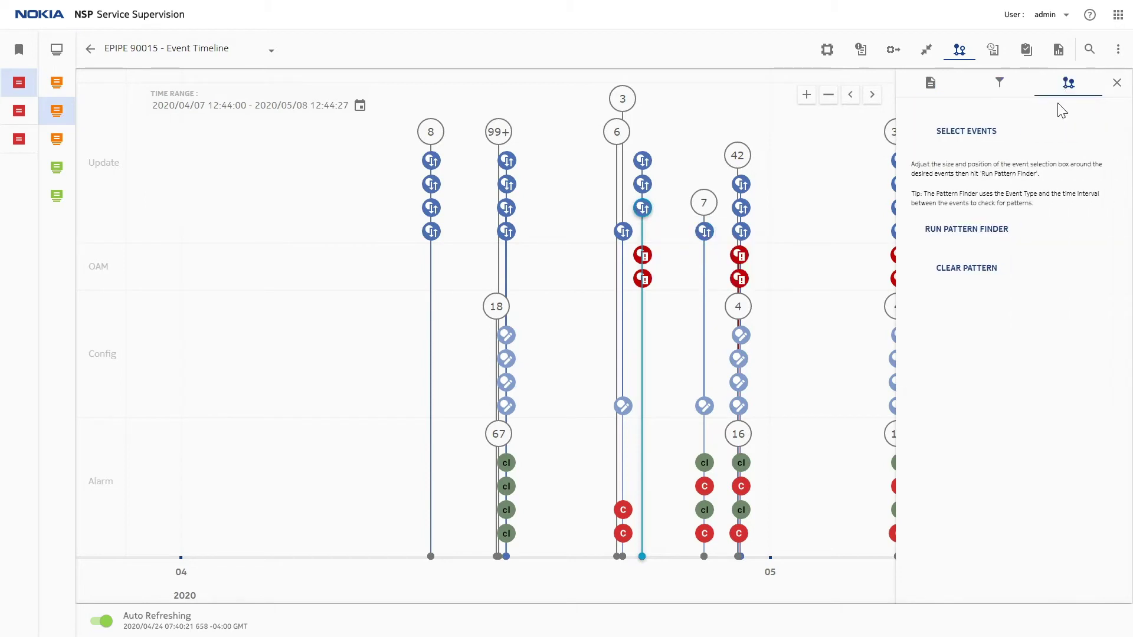
pyautogui.click(1116, 83)
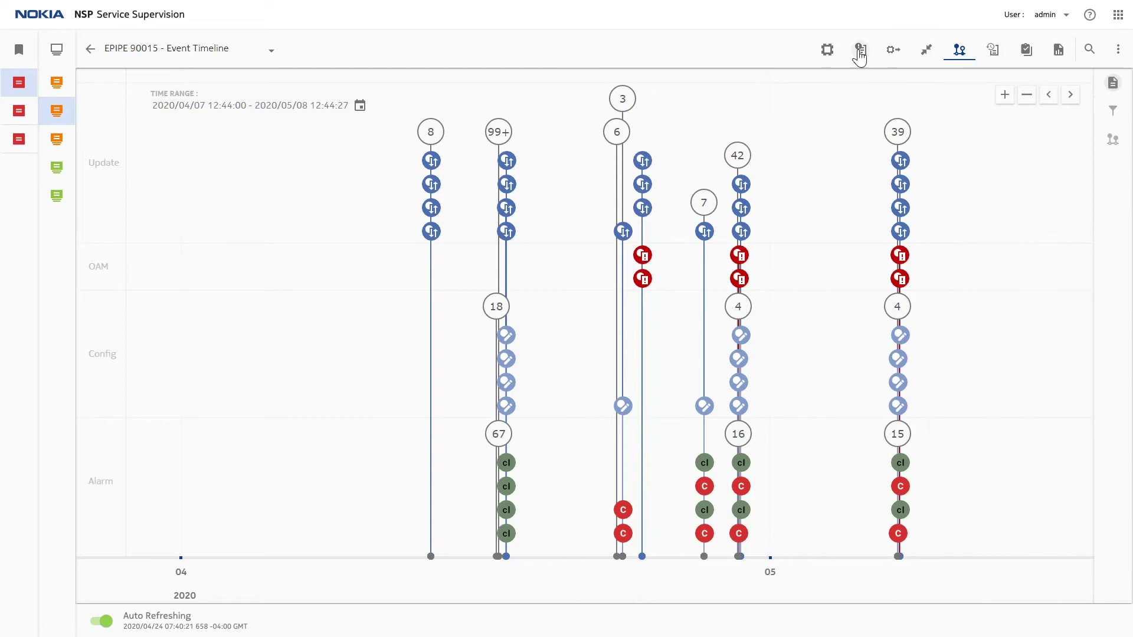
# List EPIPE 95021's 10 alarms by descending severity and look up the top alarm's root causes.
pyautogui.click(861, 50)
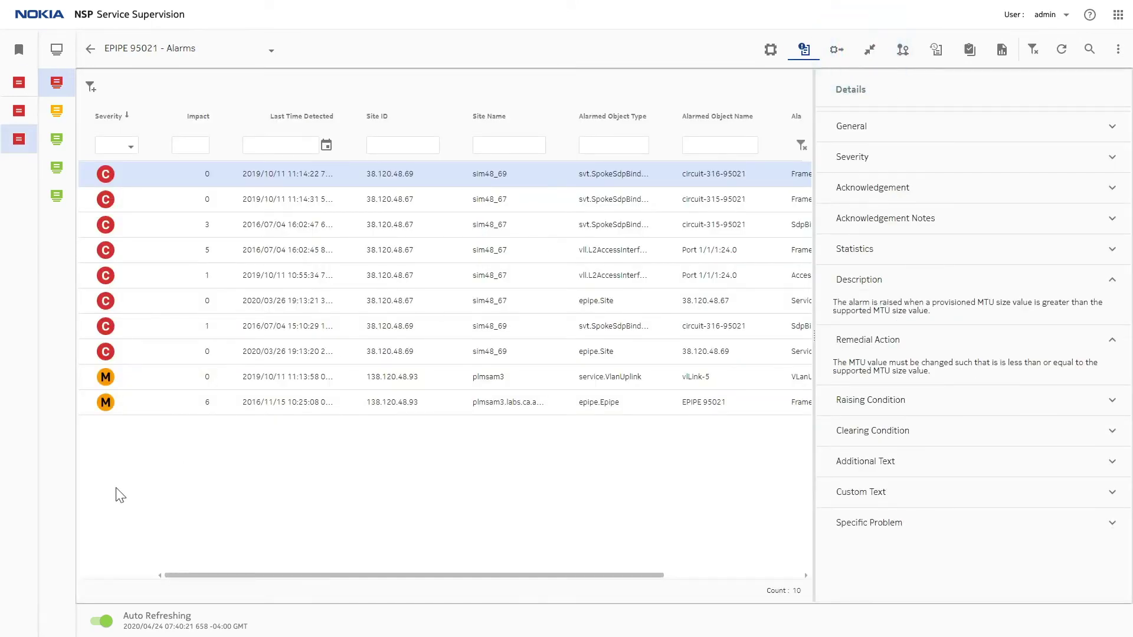
pyautogui.click(91, 88)
pyautogui.click(91, 87)
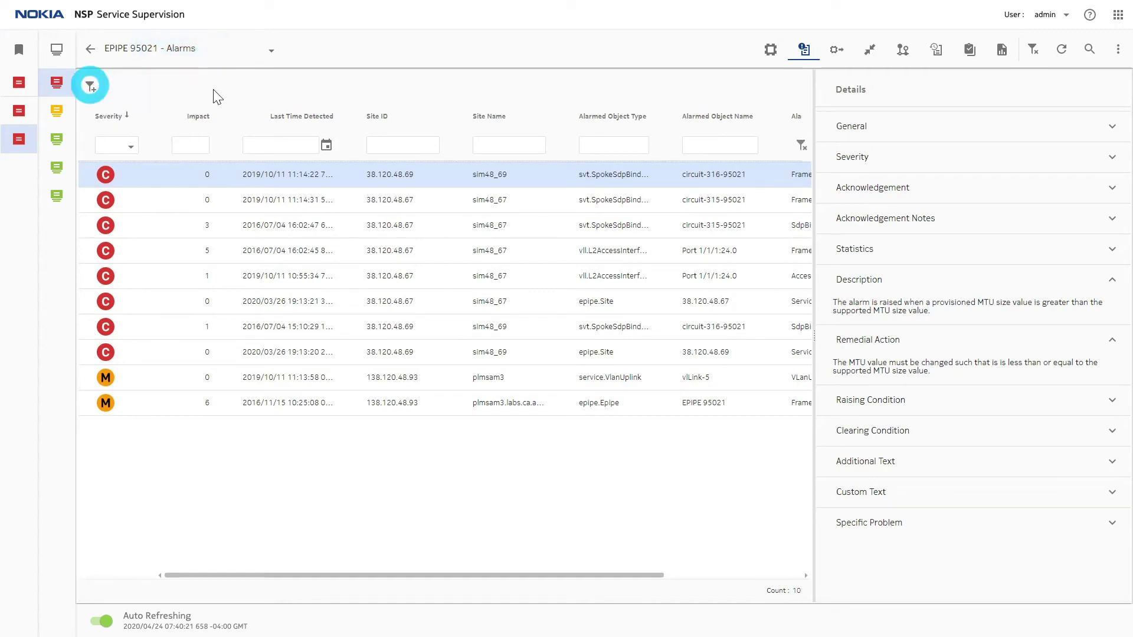
pyautogui.click(107, 116)
pyautogui.click(108, 116)
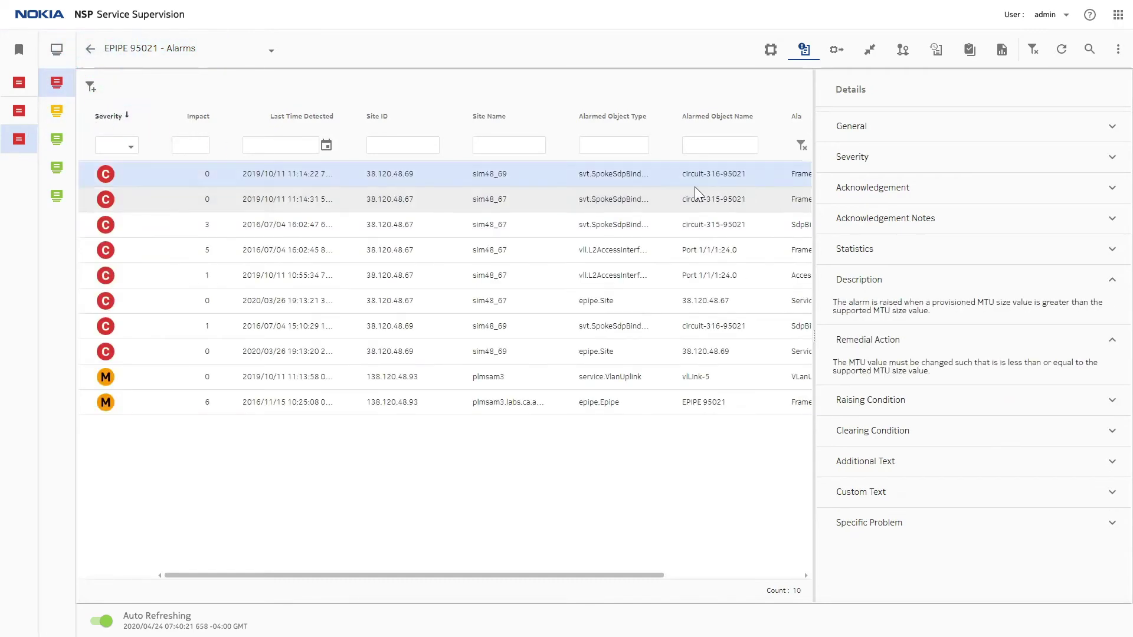
pyautogui.moveTo(748, 177)
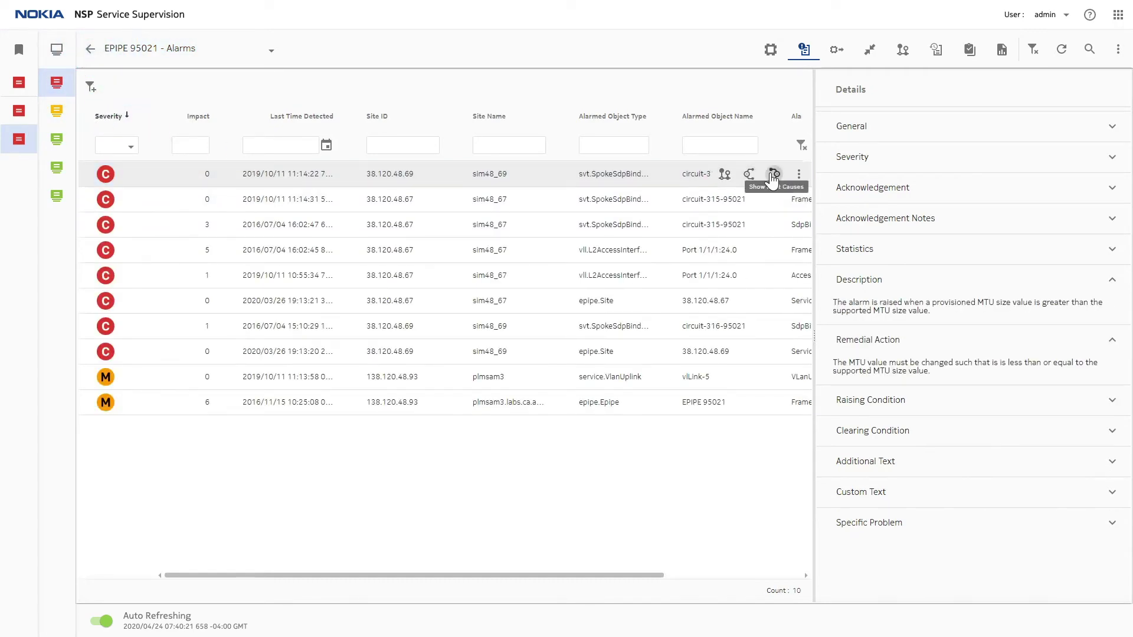
pyautogui.click(774, 176)
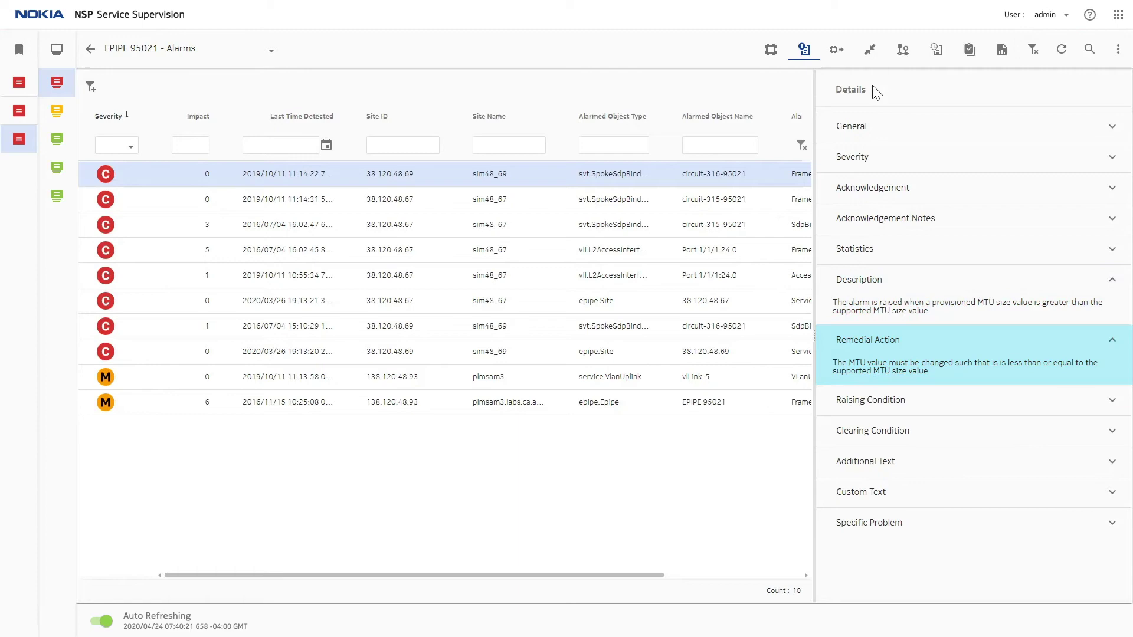
# Review historical alarms over All Available time, then show OAM Test Results with 8 of 12 tests passed.
pyautogui.click(936, 52)
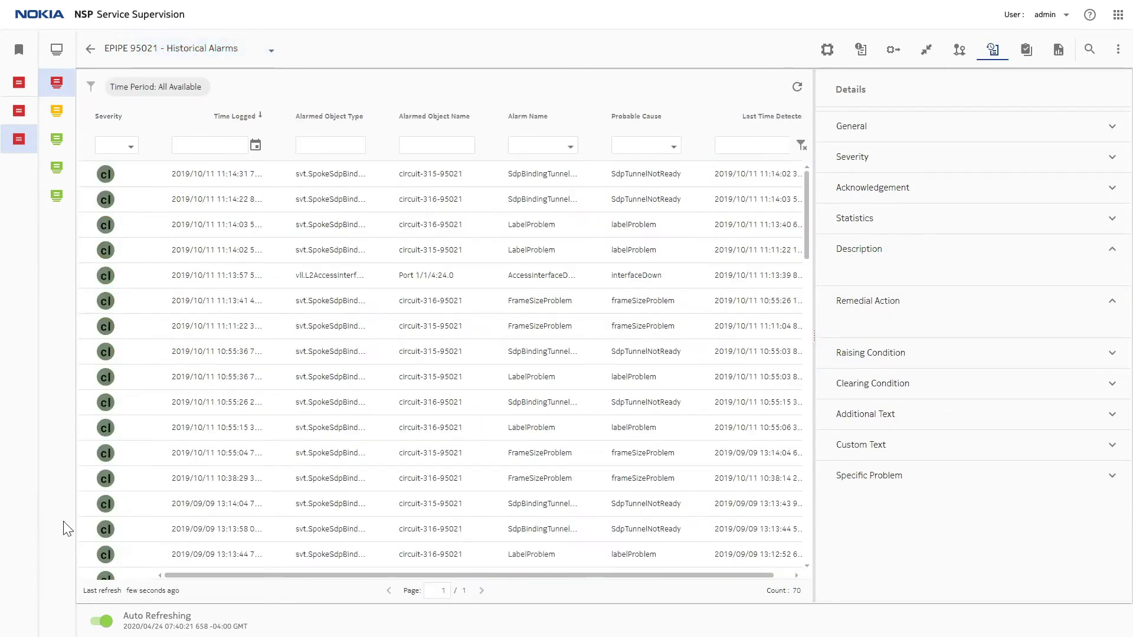
pyautogui.click(187, 87)
pyautogui.click(240, 88)
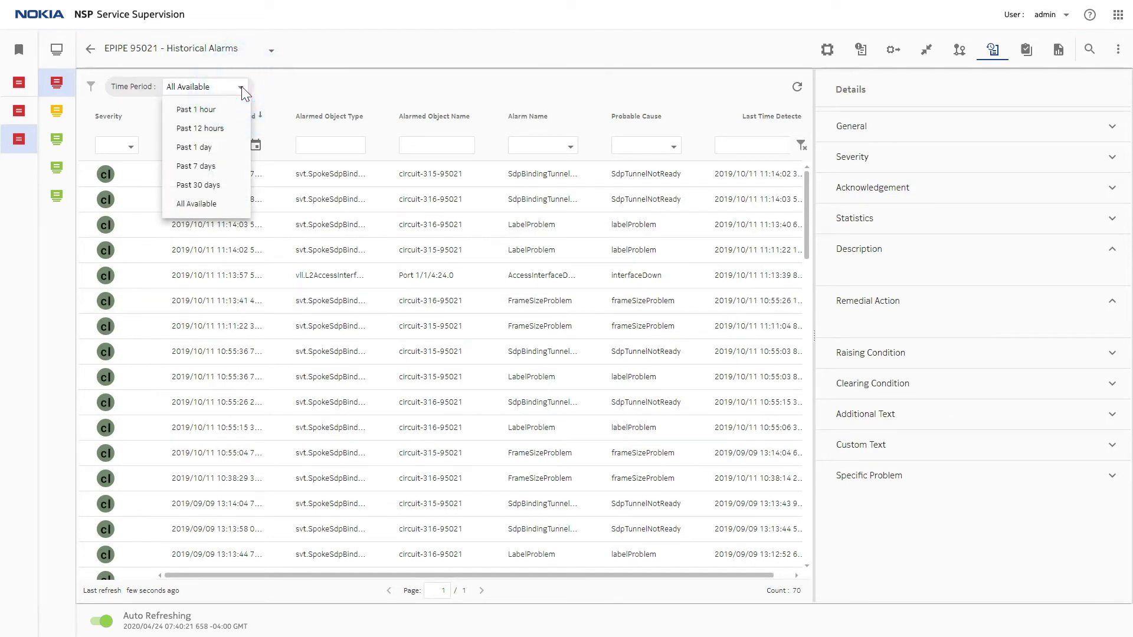
pyautogui.click(305, 96)
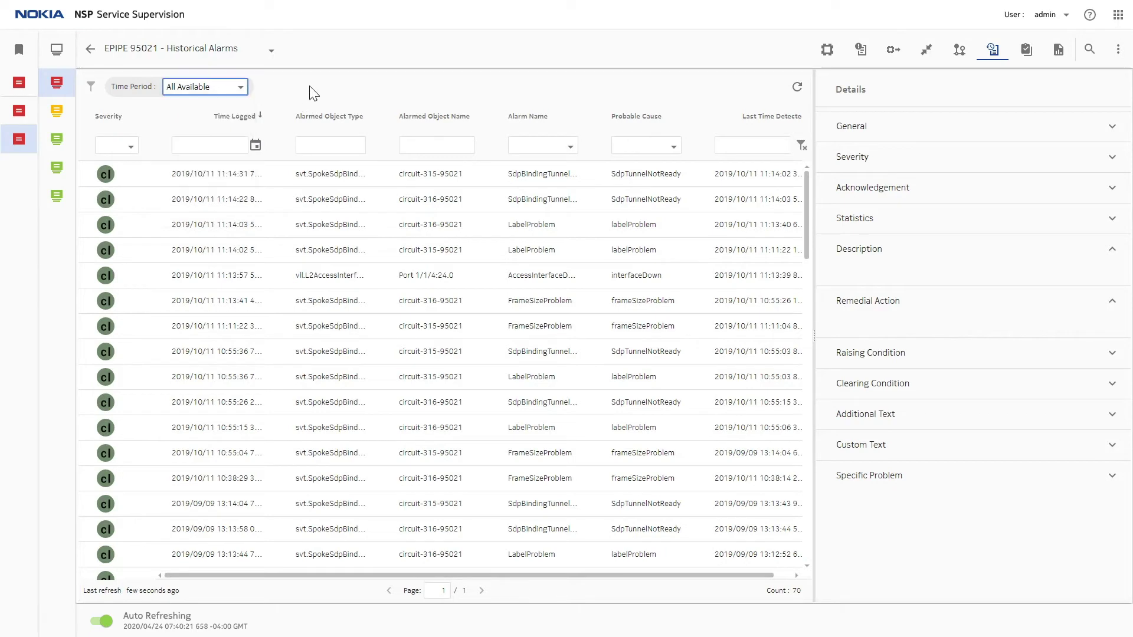
pyautogui.click(1025, 52)
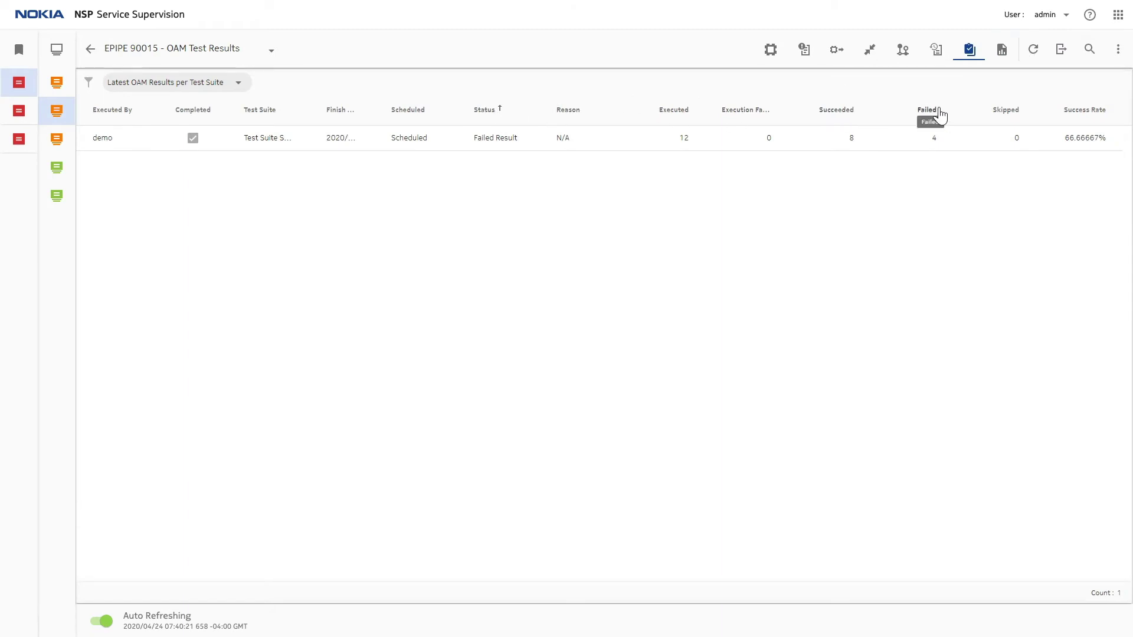
pyautogui.click(91, 48)
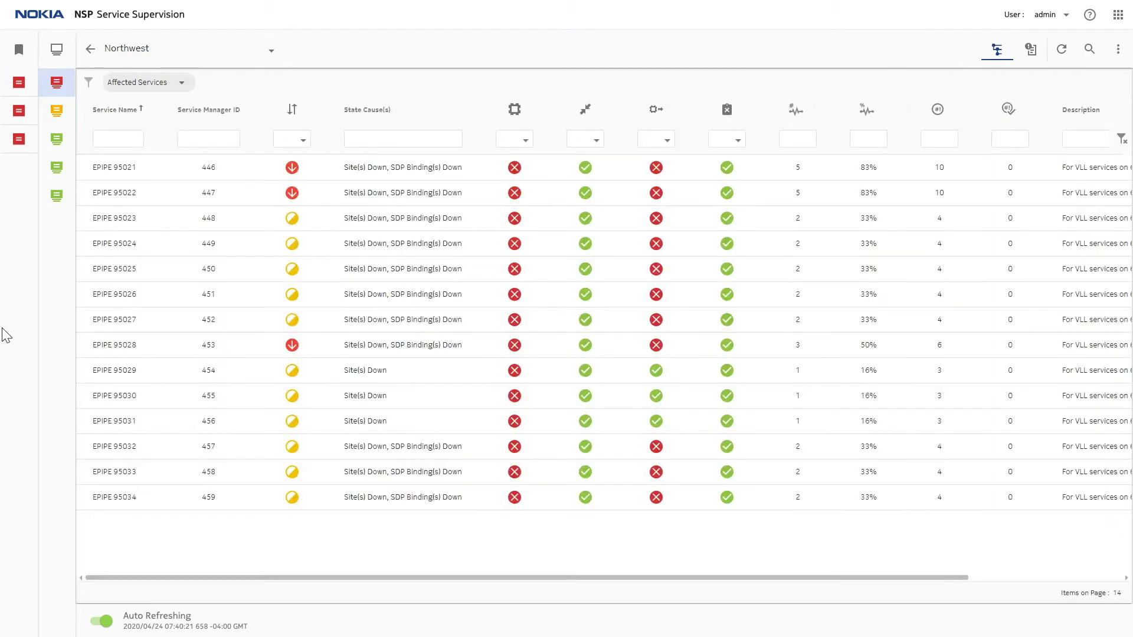
pyautogui.click(1118, 167)
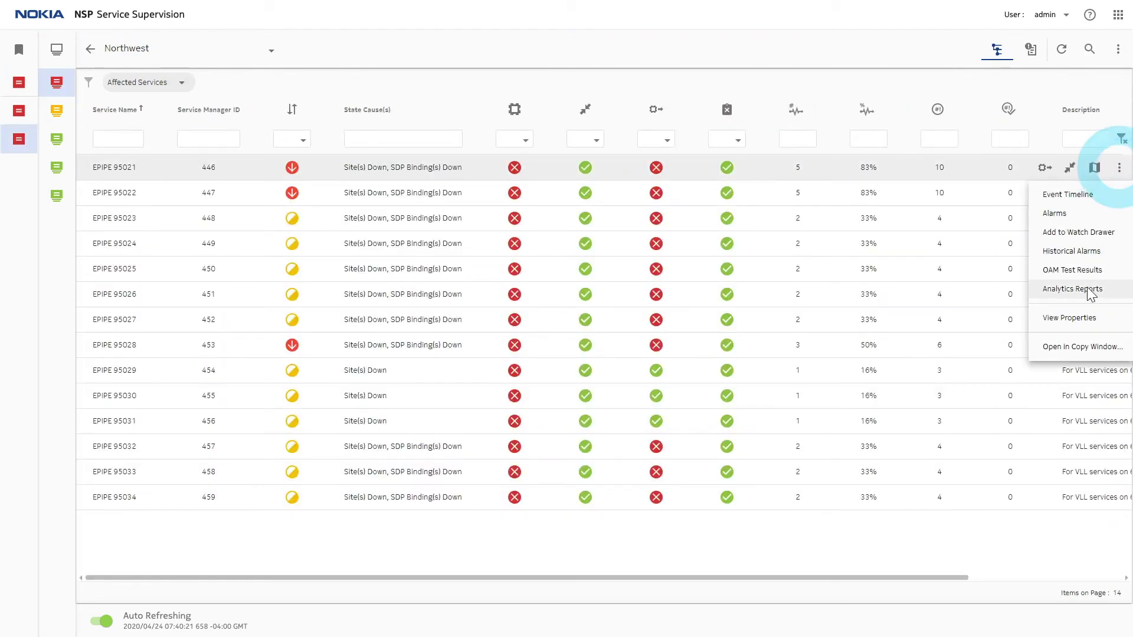
pyautogui.click(1089, 291)
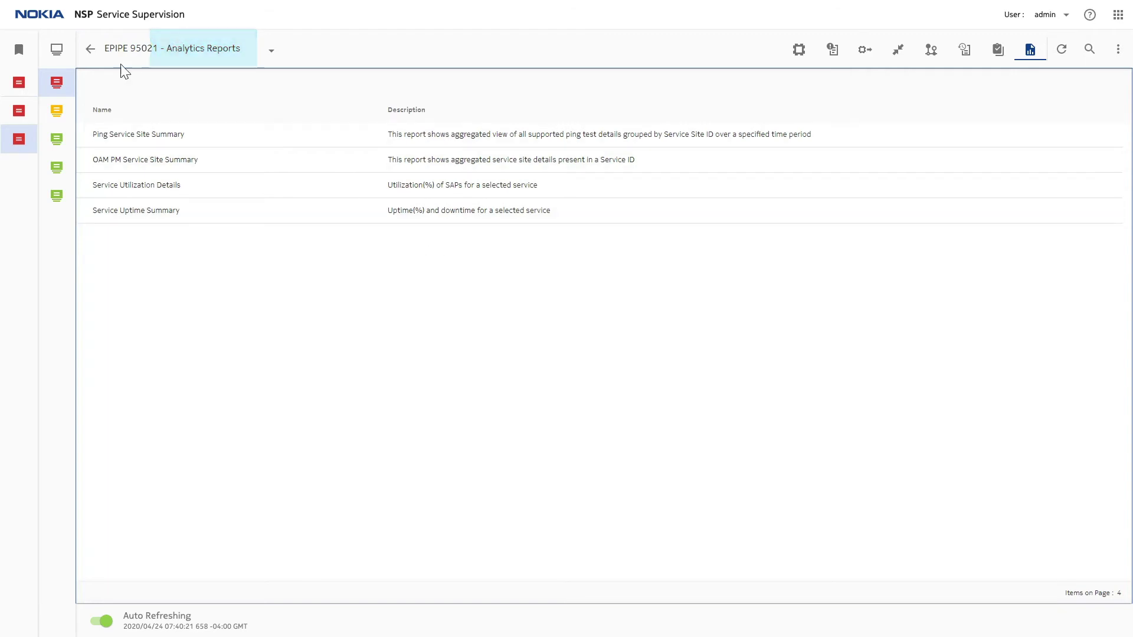
pyautogui.click(90, 52)
pyautogui.moveTo(367, 175)
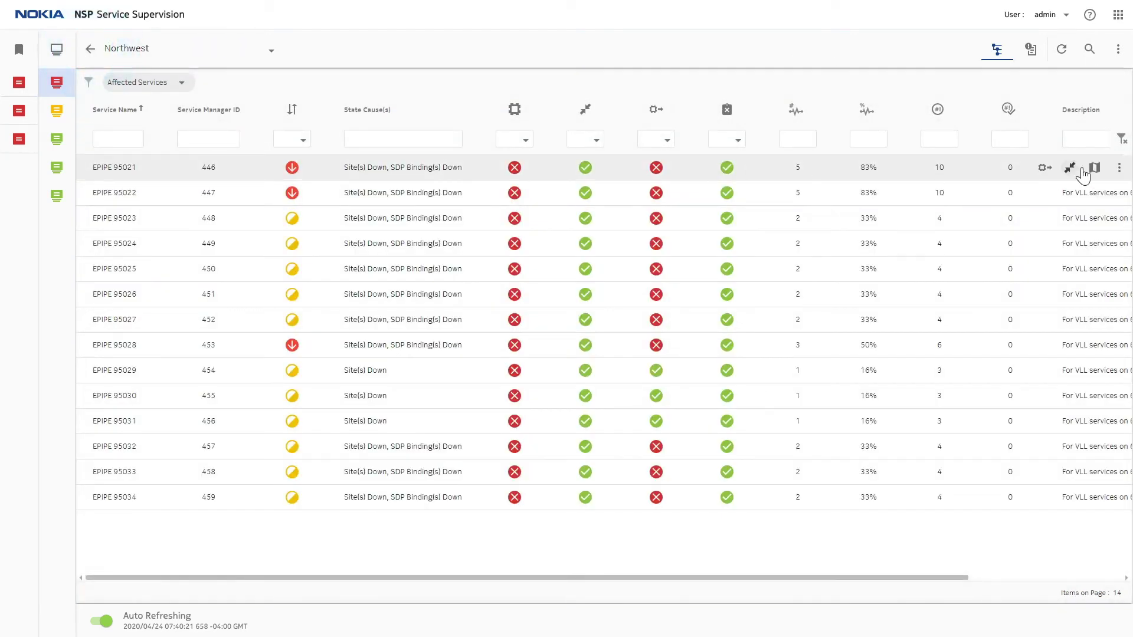
pyautogui.click(1095, 169)
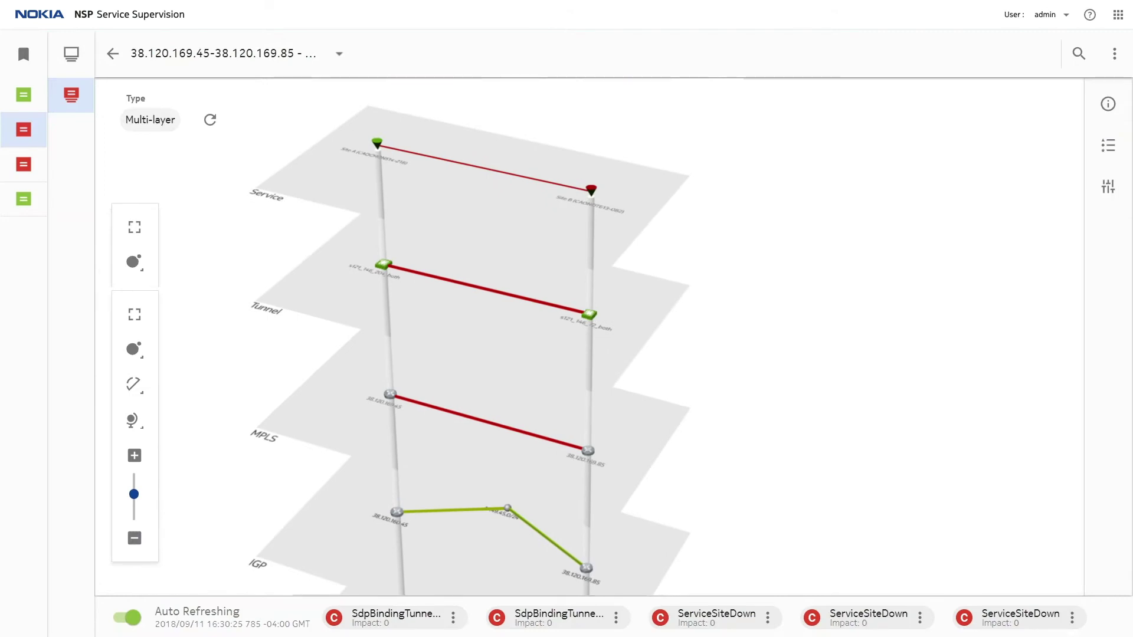
pyautogui.click(1109, 105)
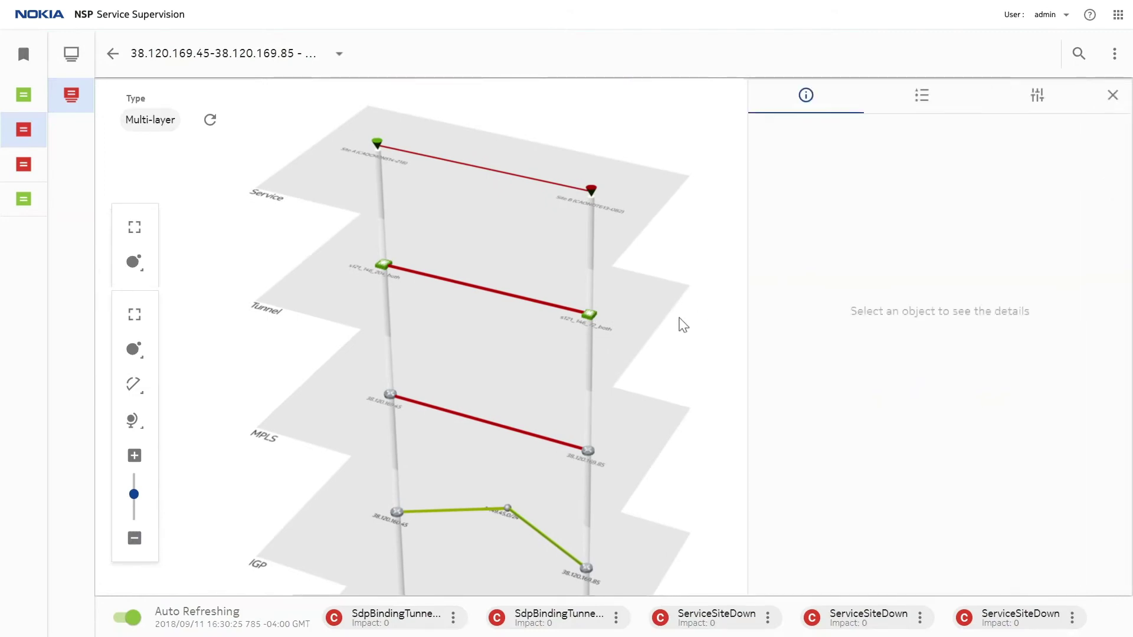
pyautogui.click(535, 306)
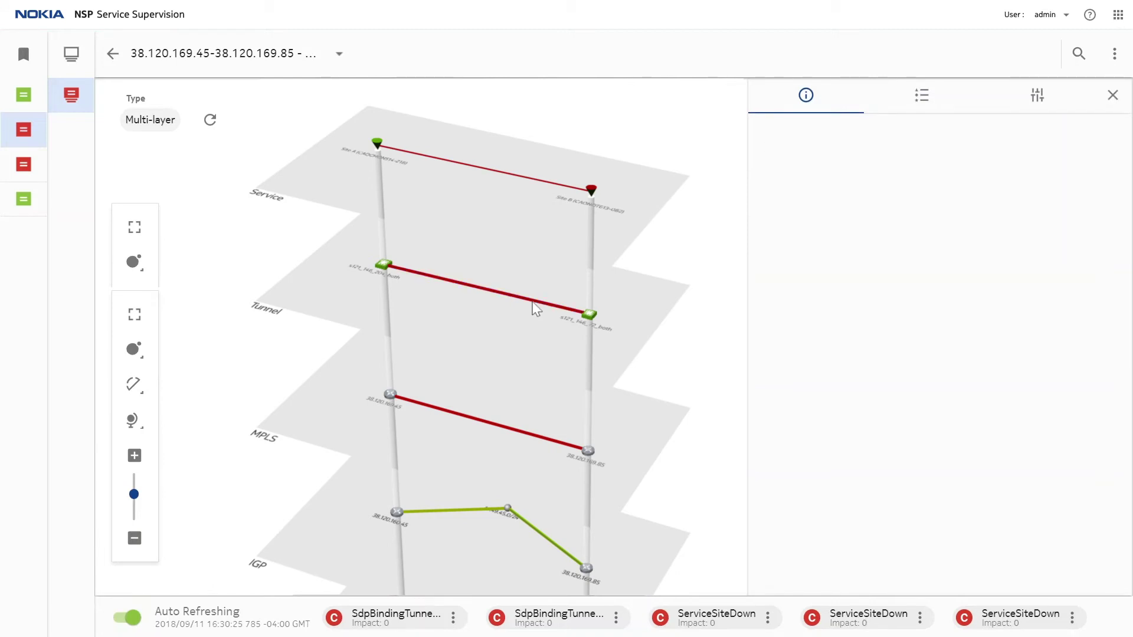
pyautogui.click(499, 424)
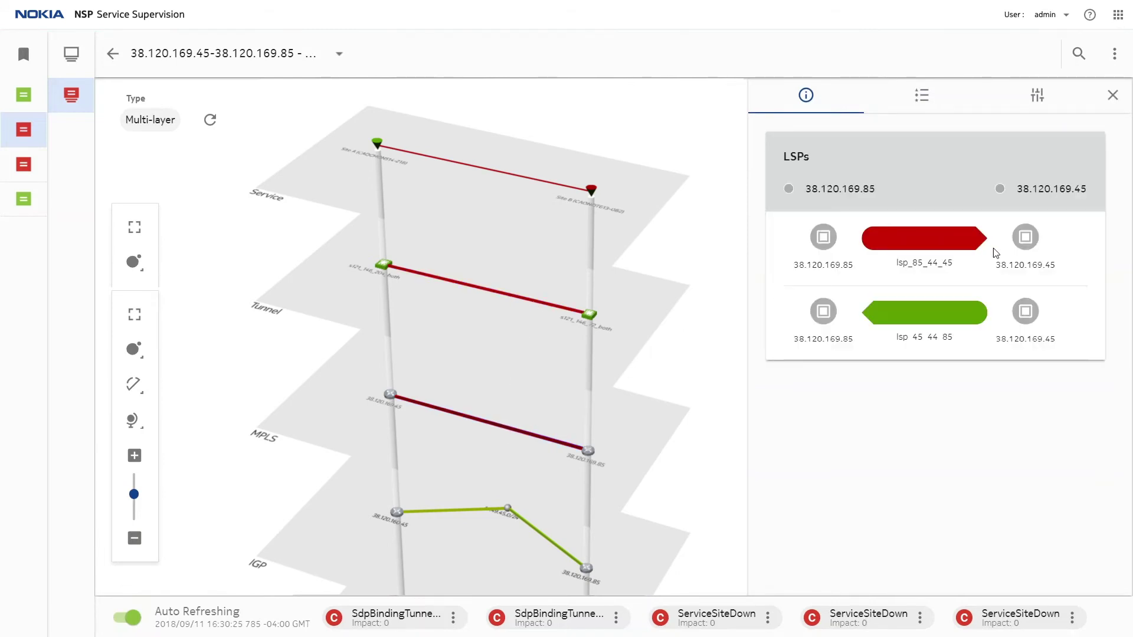
pyautogui.click(980, 255)
pyautogui.scroll(-3, 910, 195)
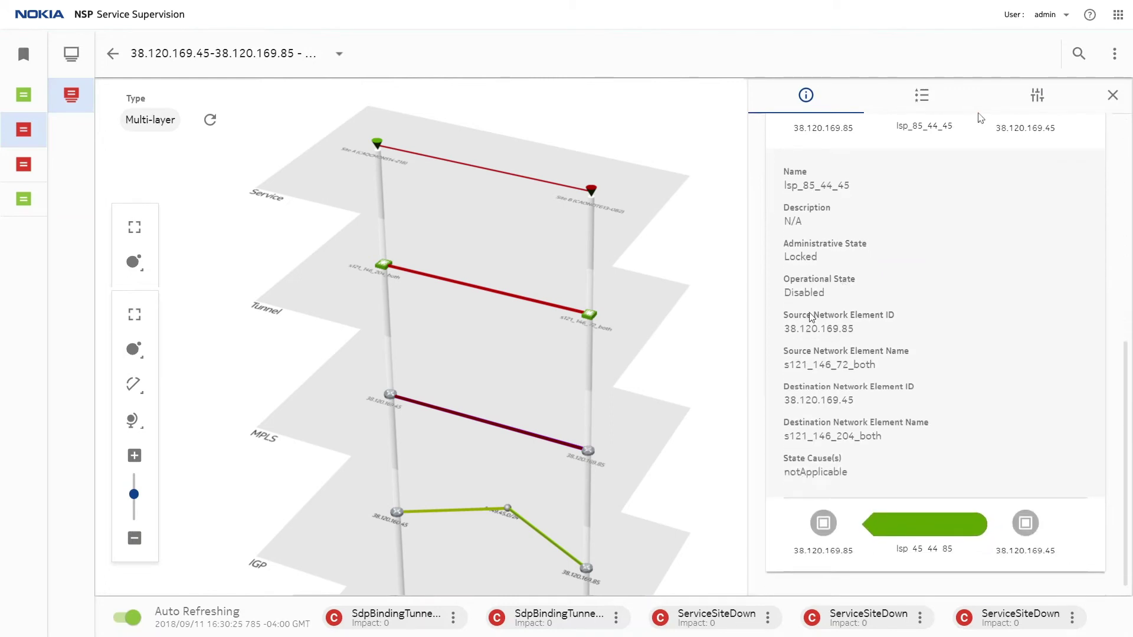
pyautogui.click(357, 118)
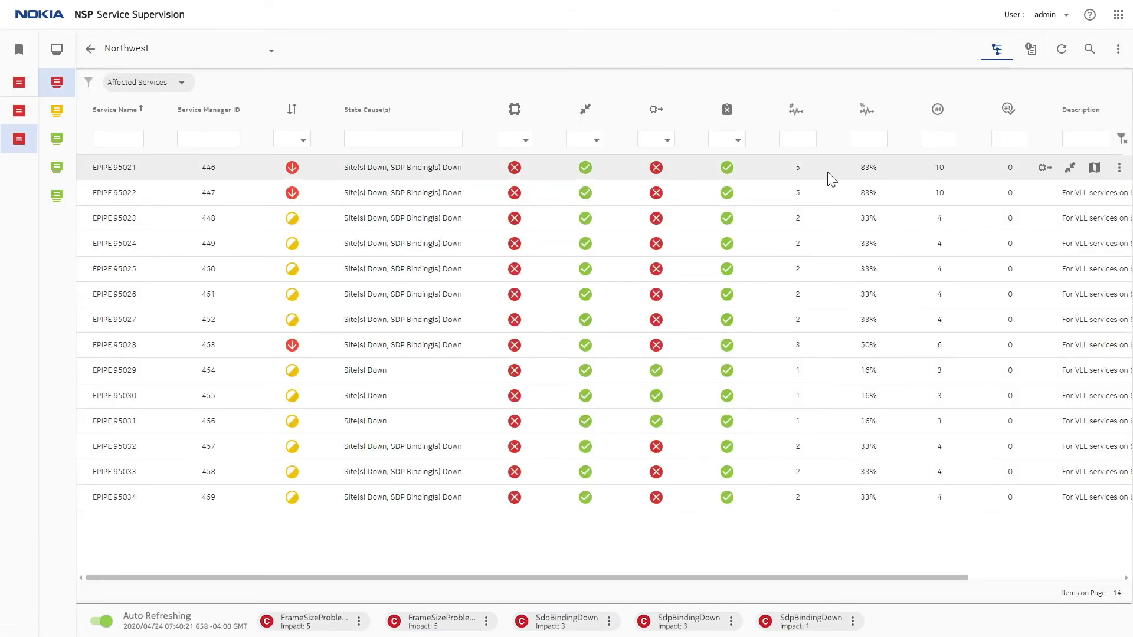
pyautogui.click(1119, 168)
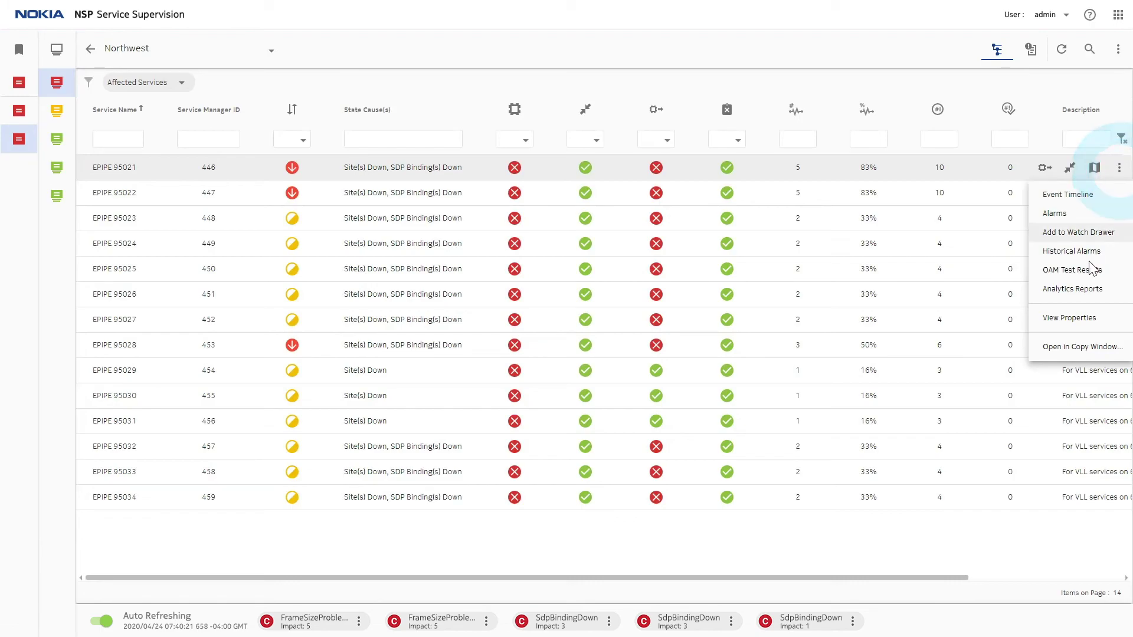
pyautogui.click(1081, 318)
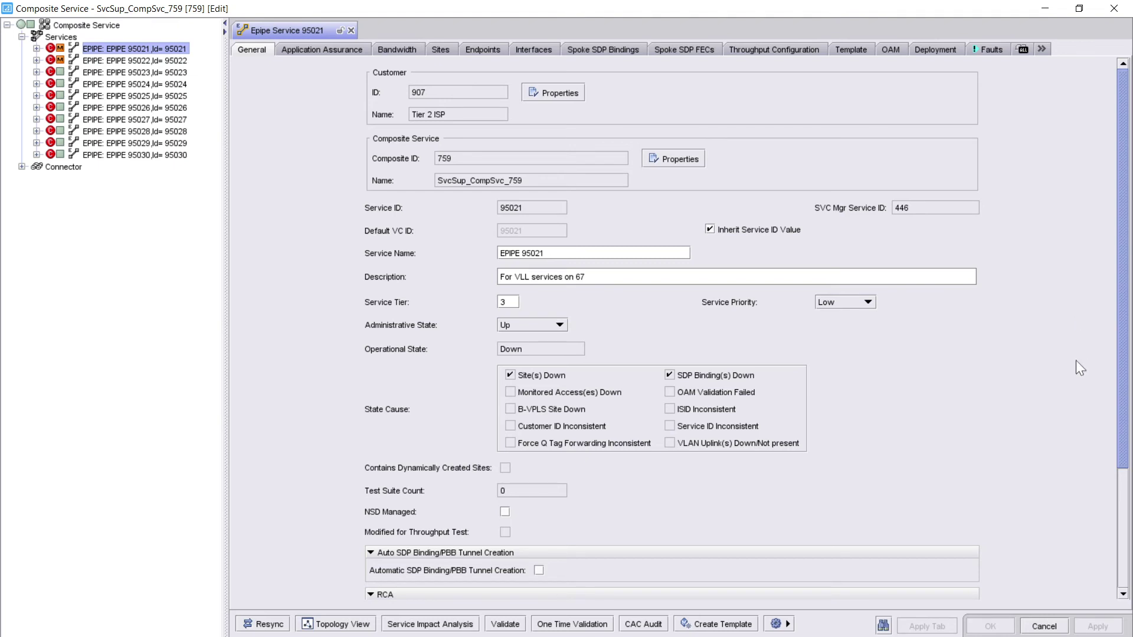
pyautogui.click(1045, 627)
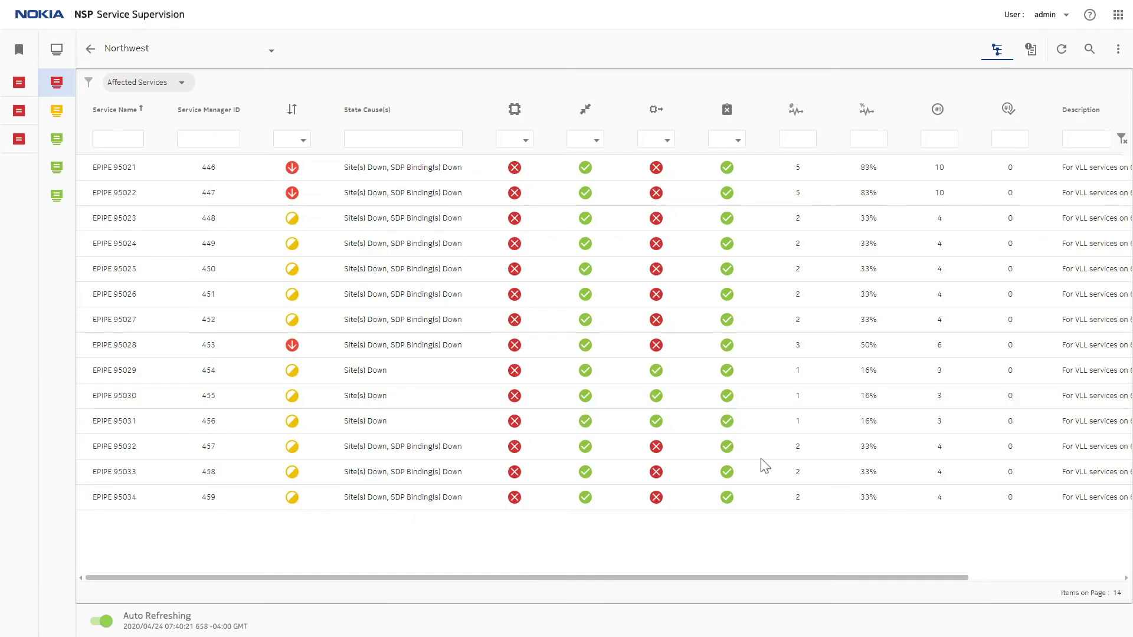
# Run a VCCV Ping OAM test on circuit-316-95021 from EPIPE 95021's SDP bindings.
pyautogui.moveTo(170, 168)
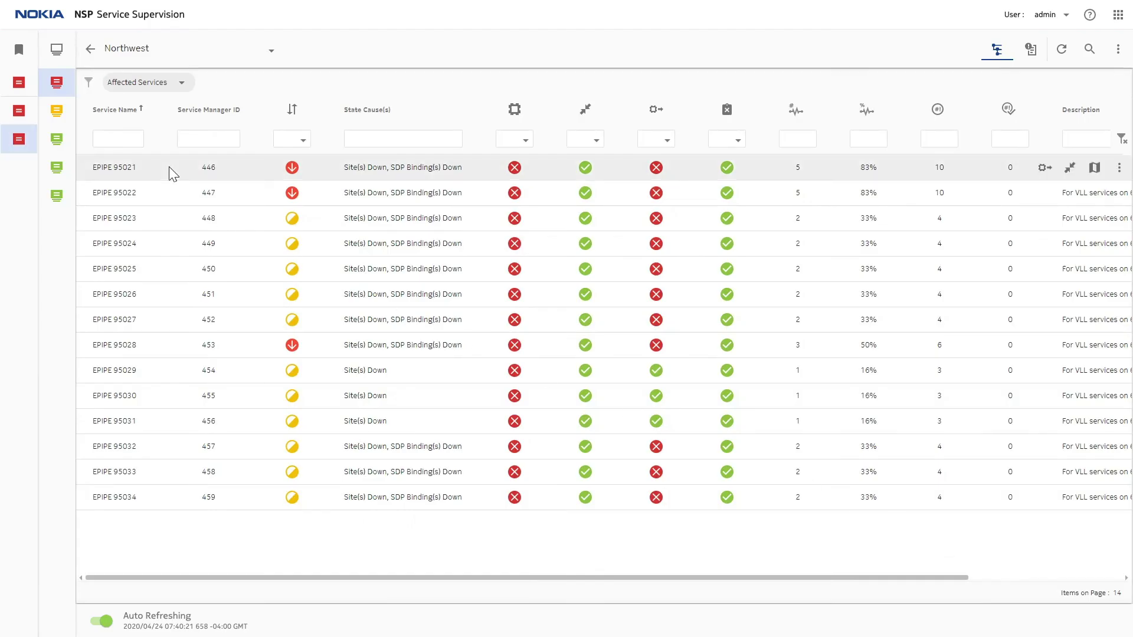
pyautogui.click(1043, 170)
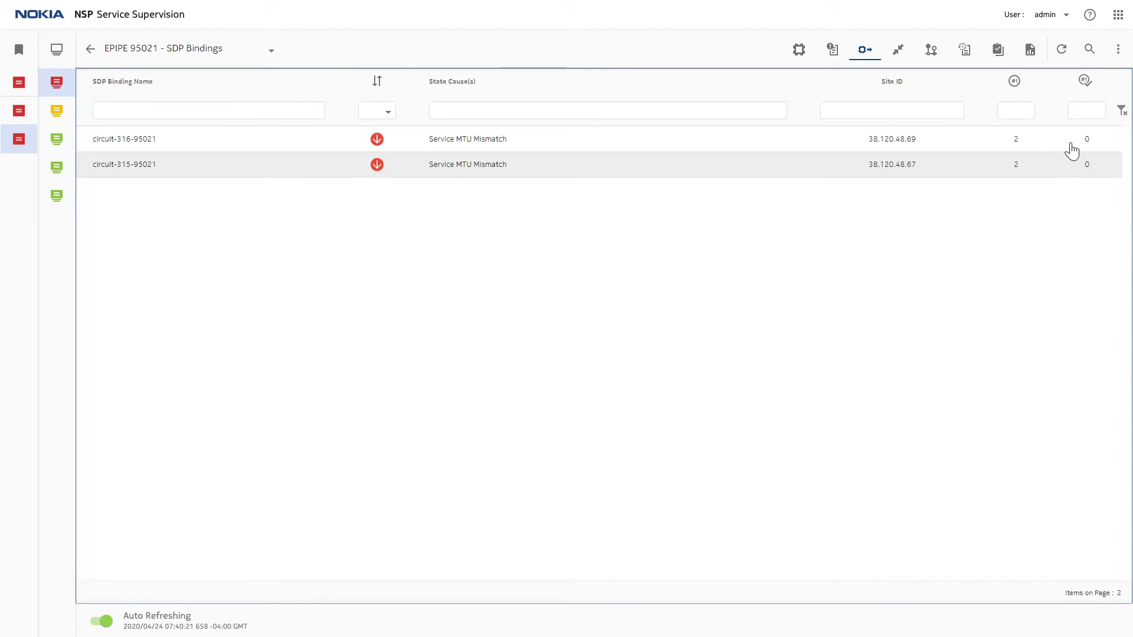
pyautogui.moveTo(1077, 141)
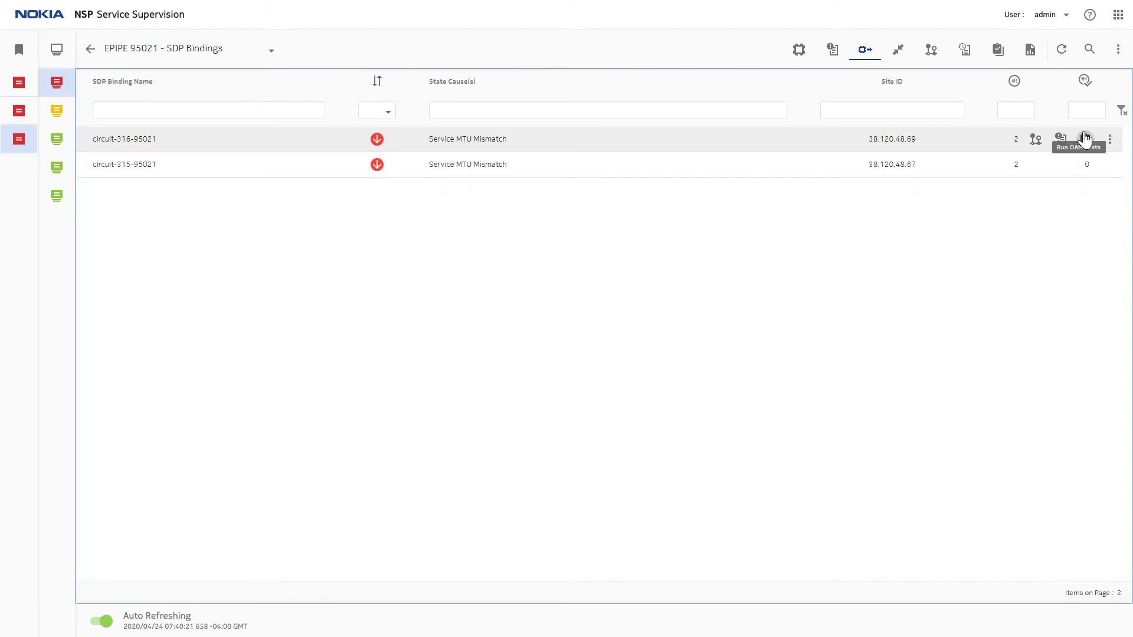
pyautogui.click(1084, 140)
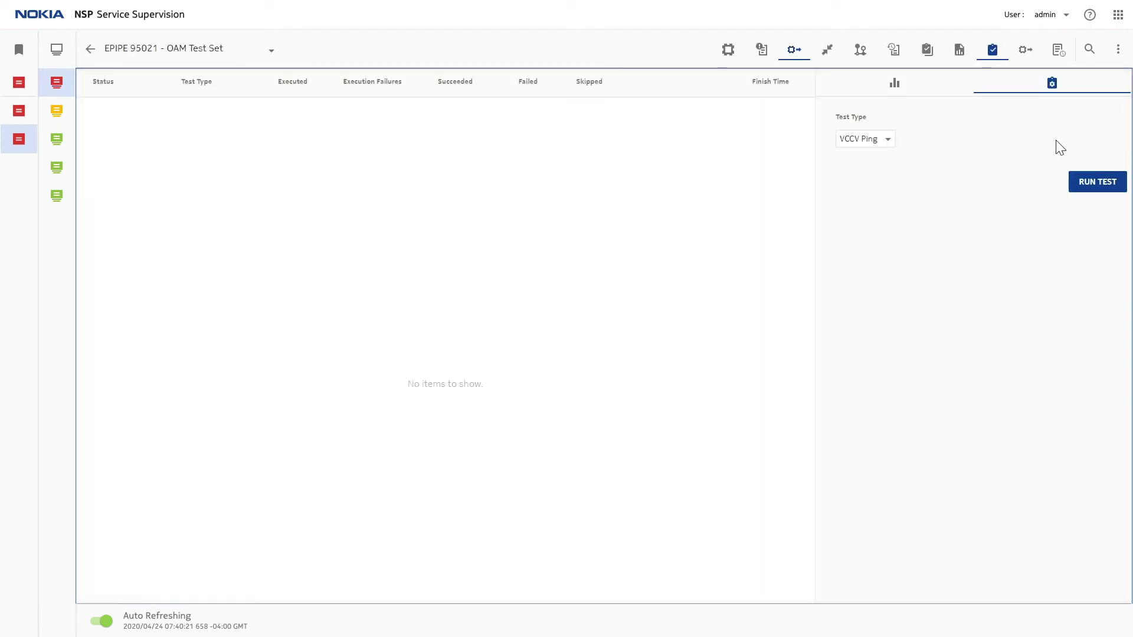
pyautogui.click(890, 142)
pyautogui.click(975, 166)
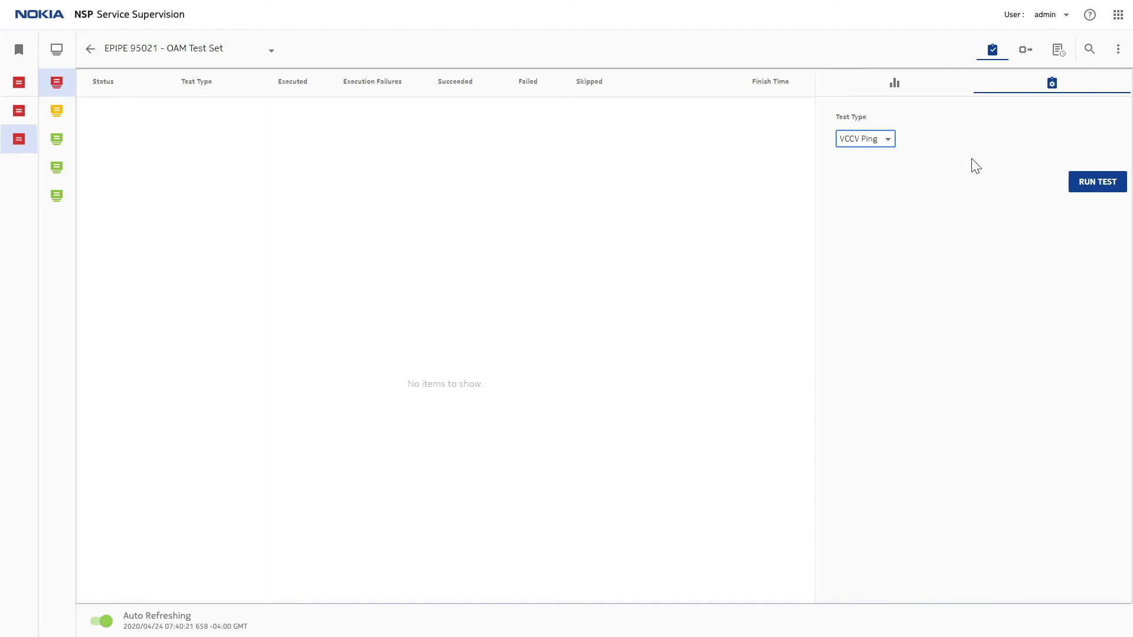
pyautogui.click(1103, 184)
pyautogui.click(91, 53)
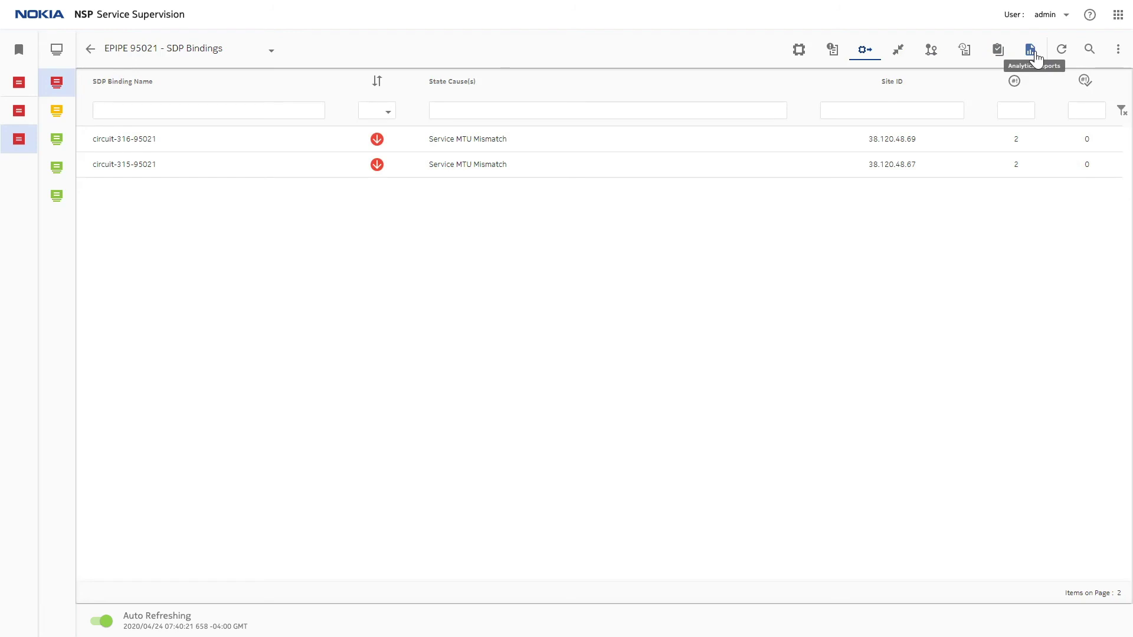
# Return to the Northwest group's affected-services list and view its Export options.
pyautogui.click(57, 85)
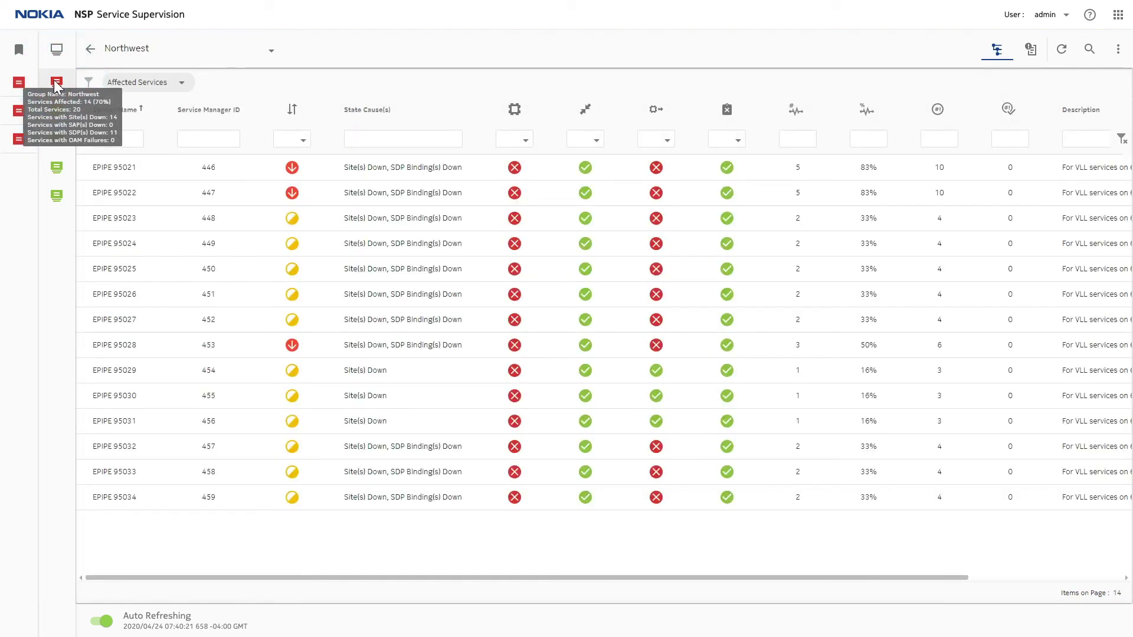
pyautogui.click(1117, 49)
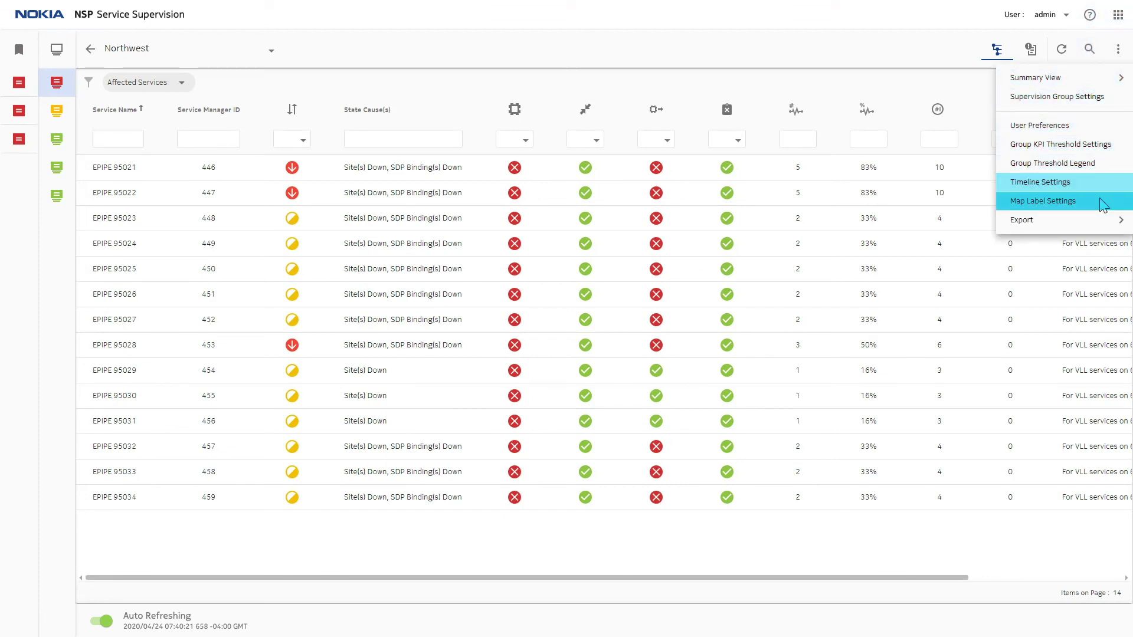
pyautogui.moveTo(1099, 219)
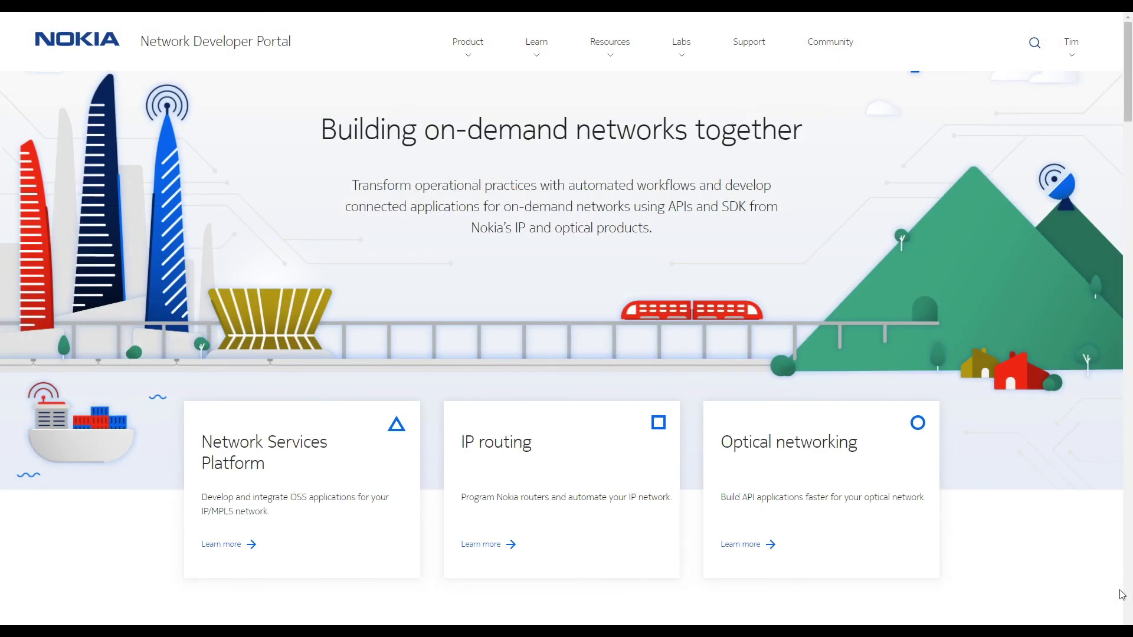
# Go to Resources > NSP > API Documentation and scroll down to the API table.
pyautogui.click(612, 56)
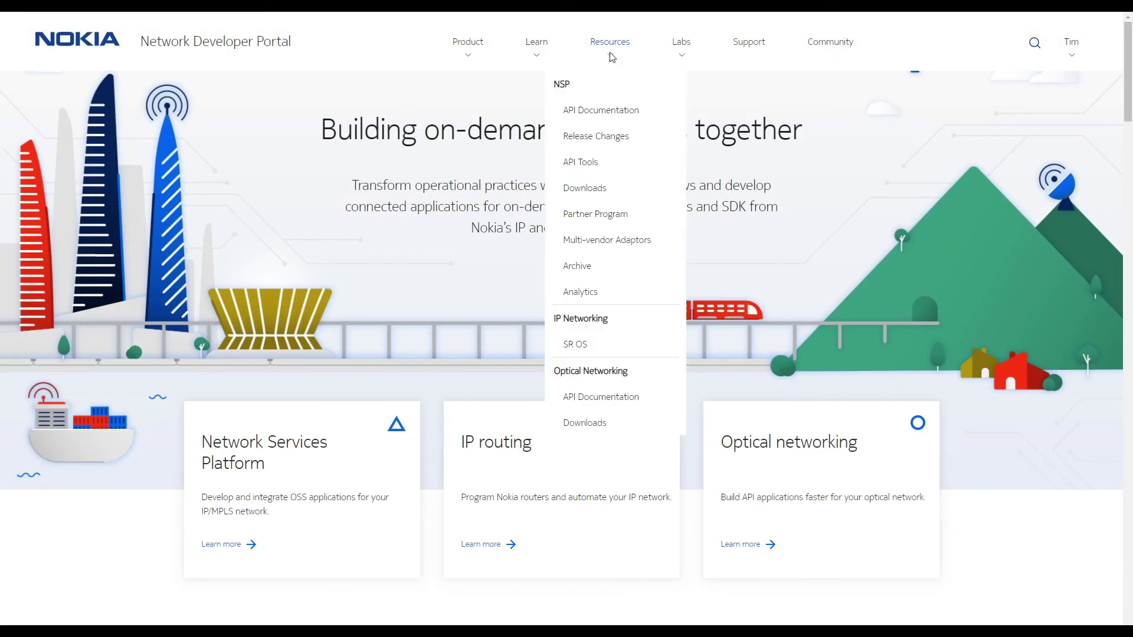
pyautogui.click(606, 113)
pyautogui.scroll(-2, 1124, 150)
pyautogui.moveTo(1125, 151); pyautogui.dragTo(1127, 264)
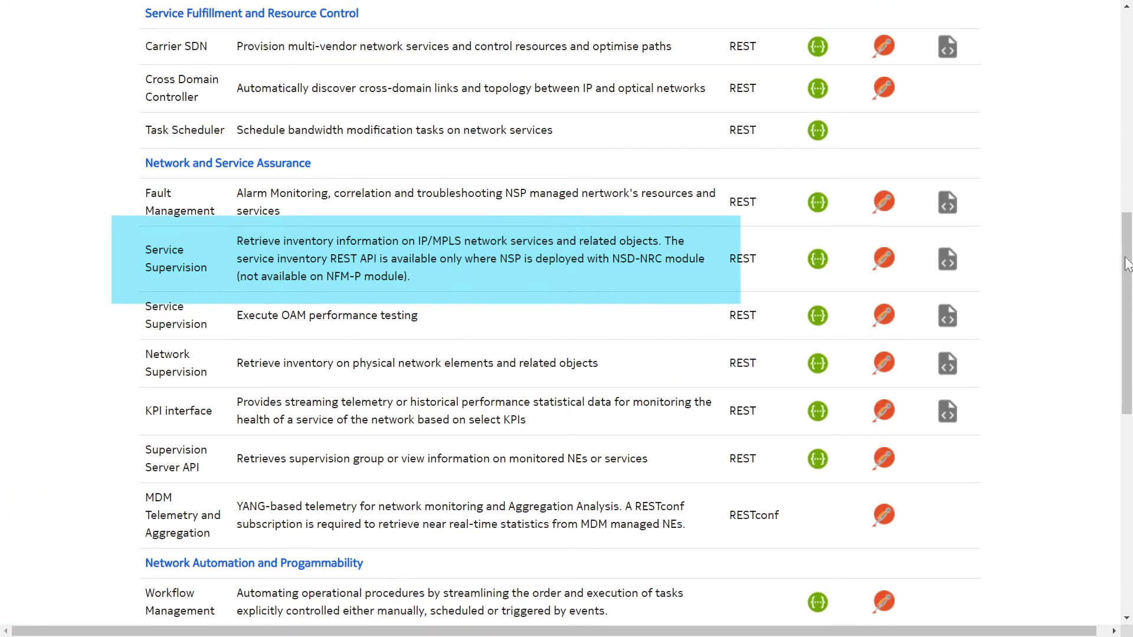